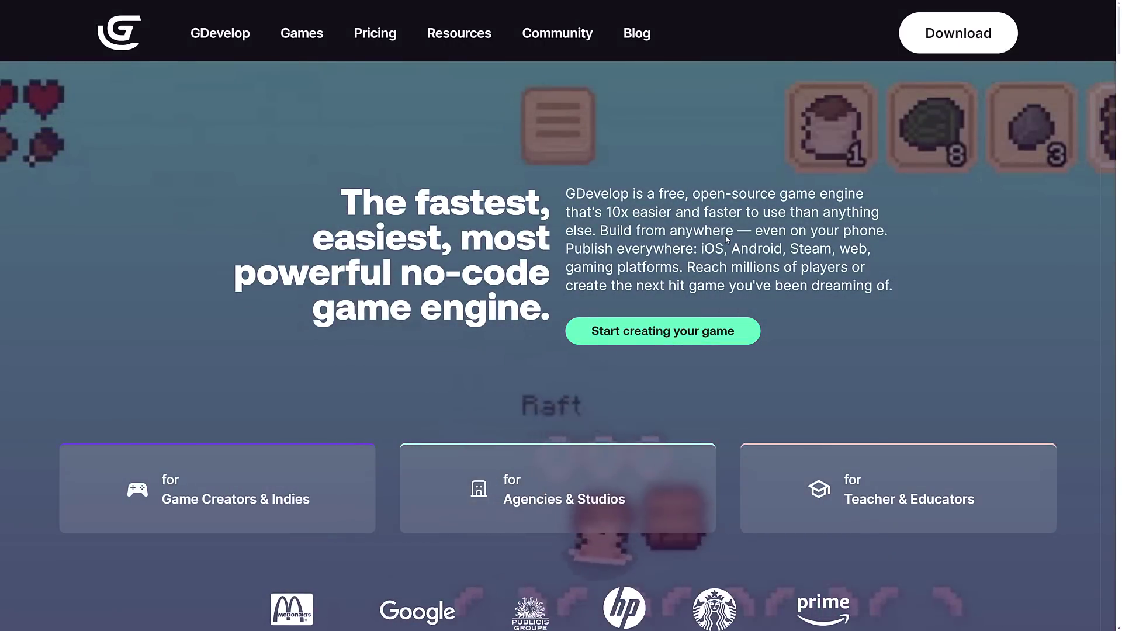
Scroll the gdevelop.io homepage down past its features to the pricing plans, then back up.
scroll(765, 263, down, 10)
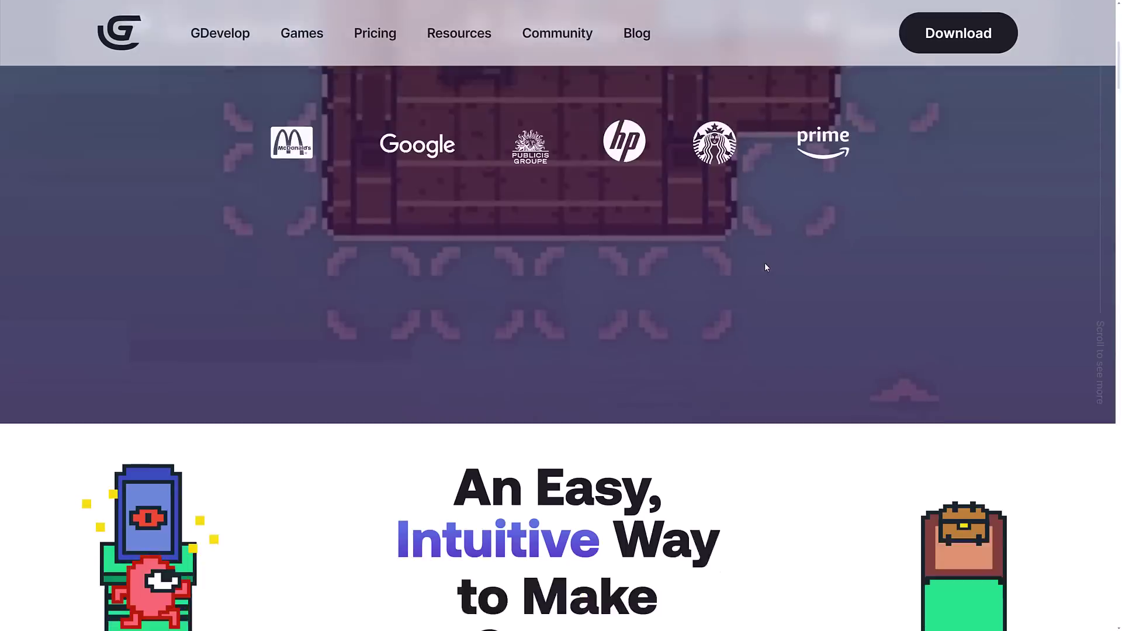
scroll(767, 268, down, 12)
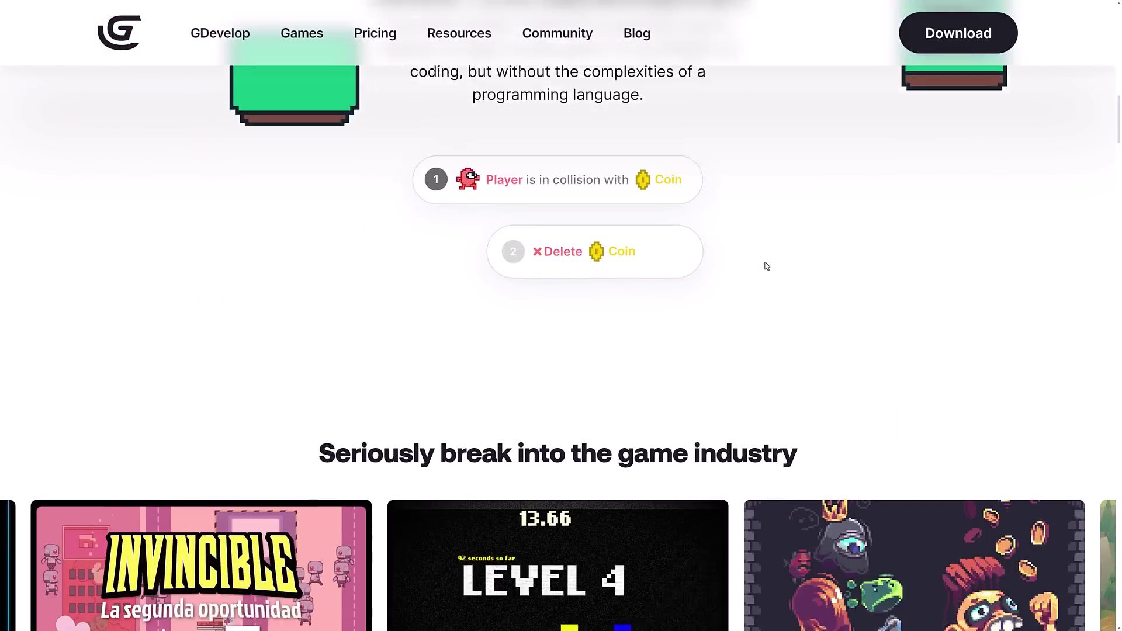
scroll(767, 267, down, 15)
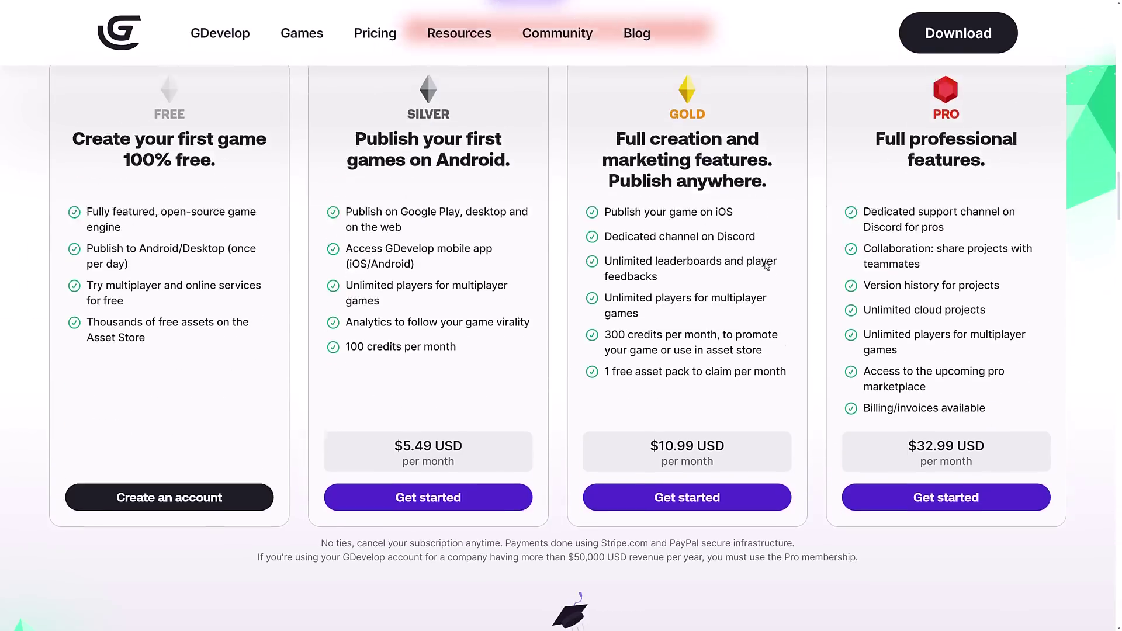
scroll(767, 267, up, 20)
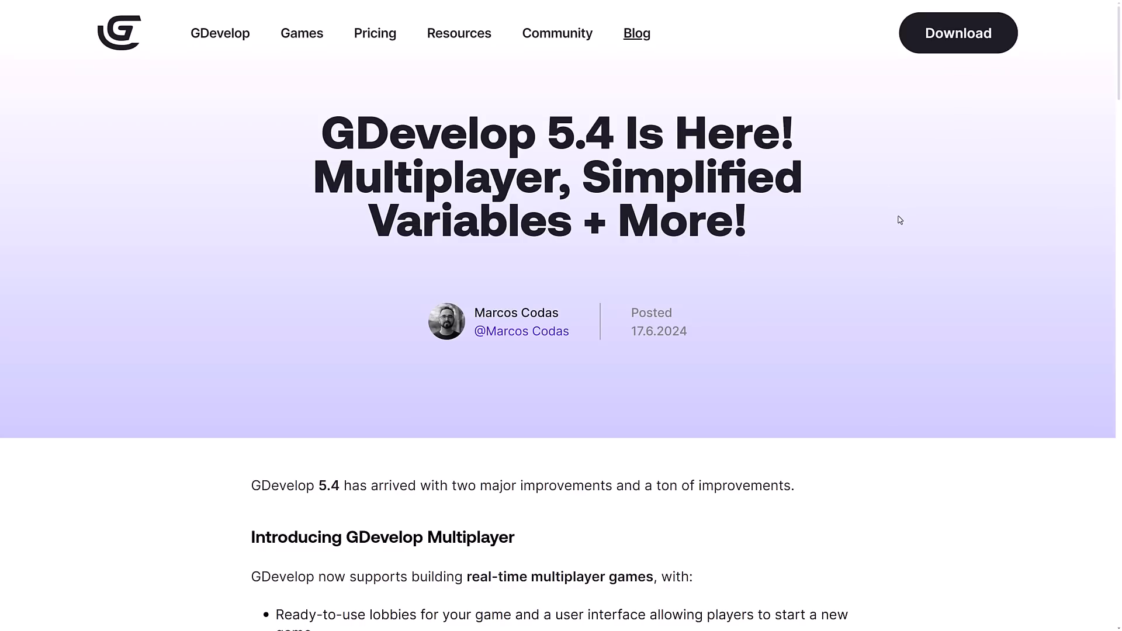
Switch to GDevelop and preview the Platformer ready-made game, then close the preview.
click(590, 621)
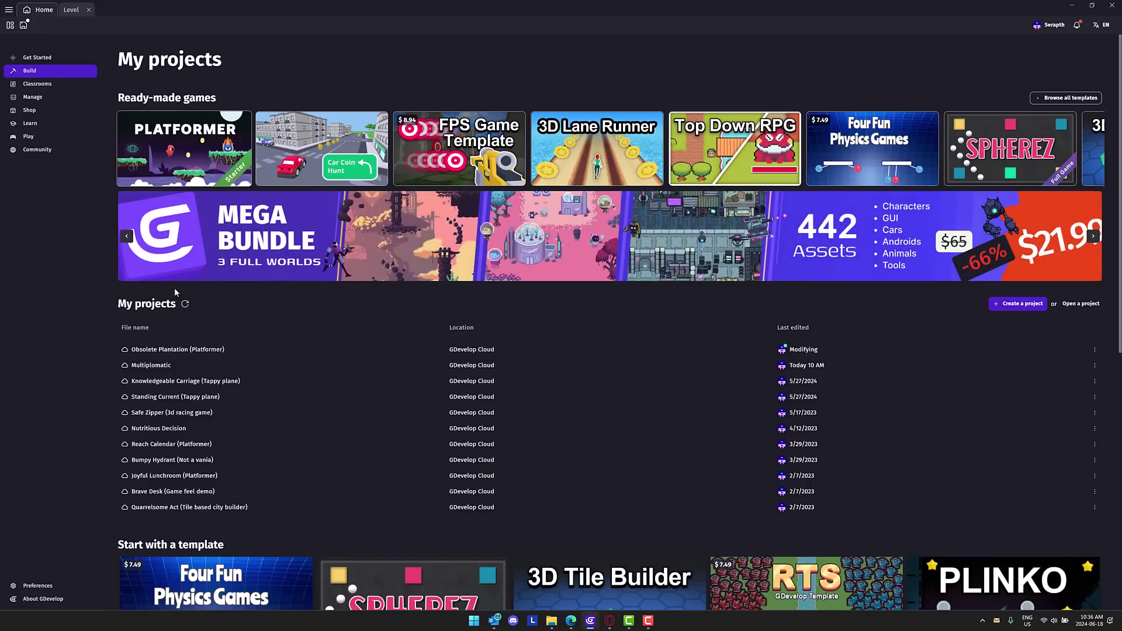
click(179, 151)
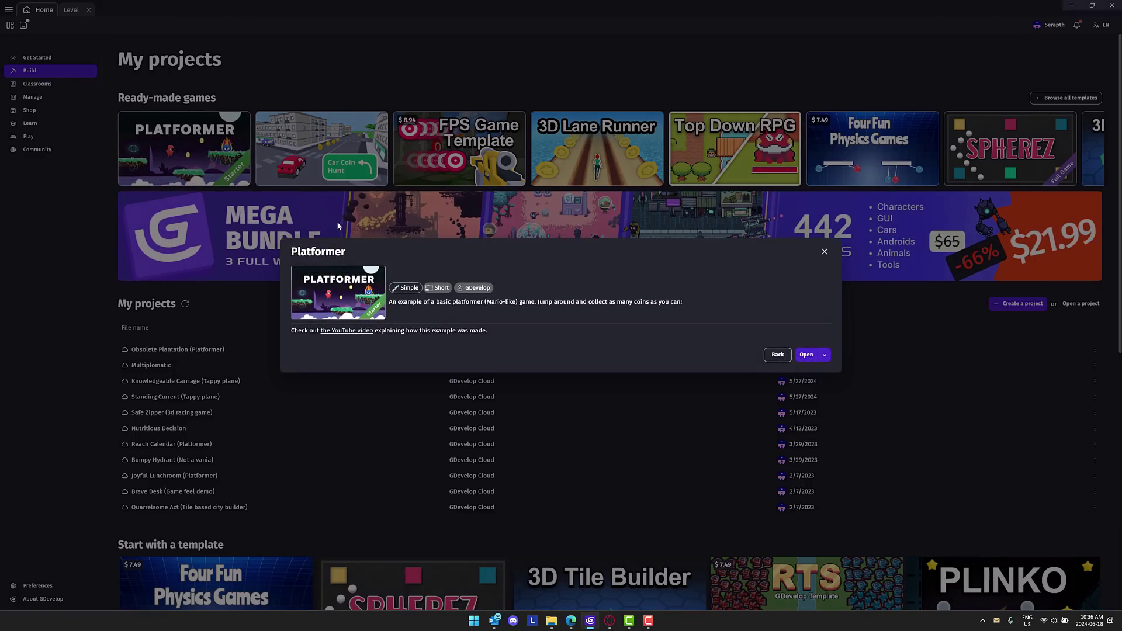
click(824, 251)
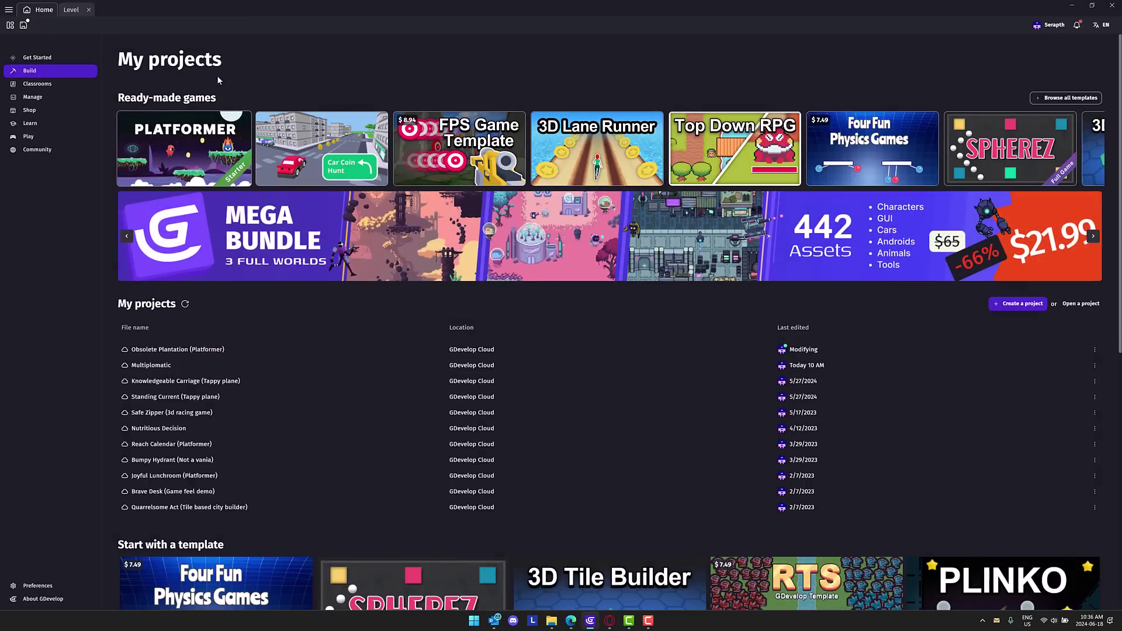
Browse the Learn and Shop pages, return to Build, and preview the Platformer template again.
click(31, 122)
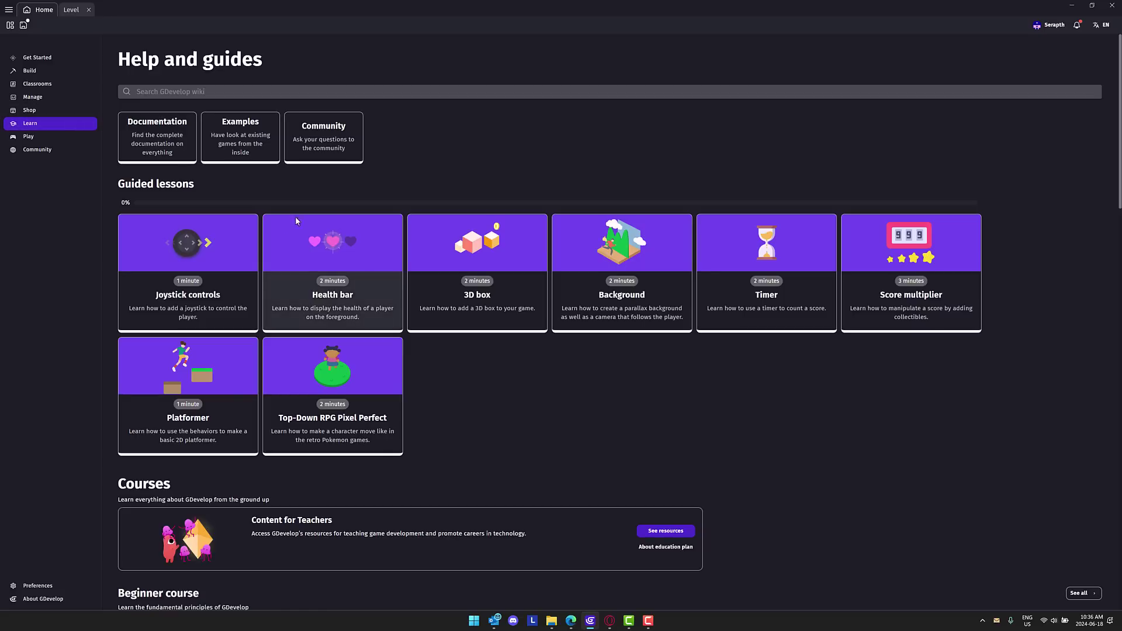
click(29, 110)
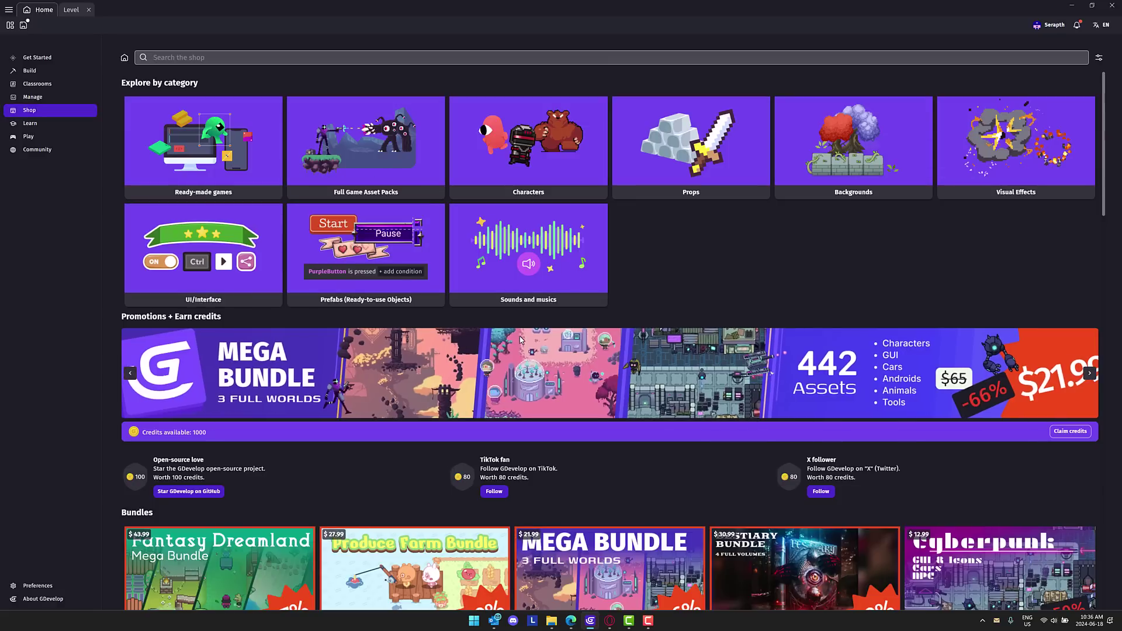
click(29, 70)
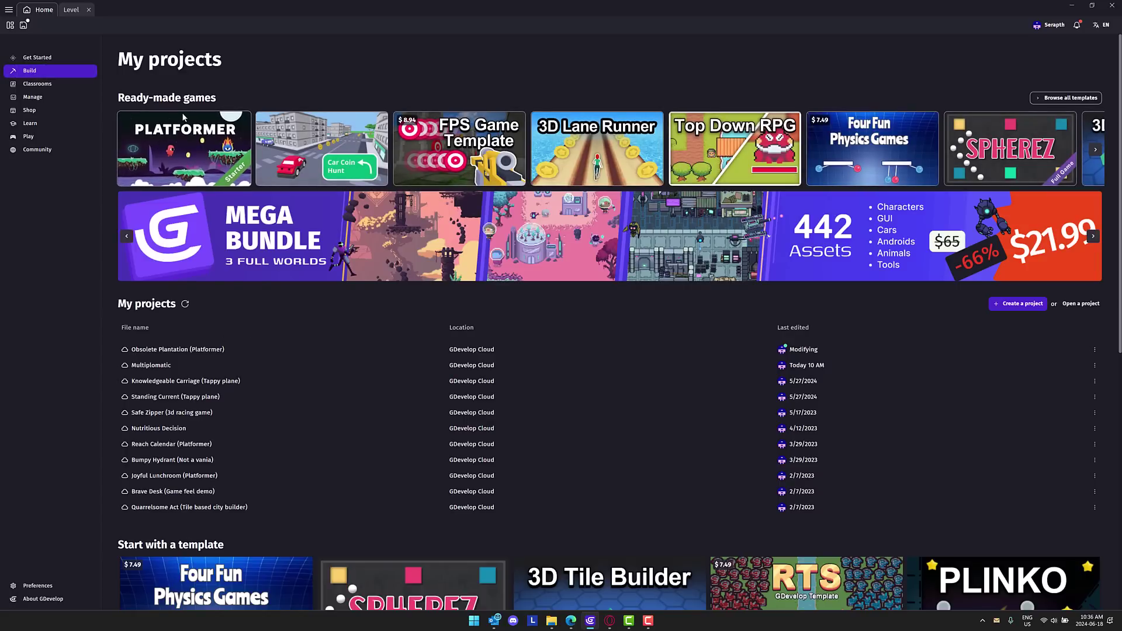
click(185, 148)
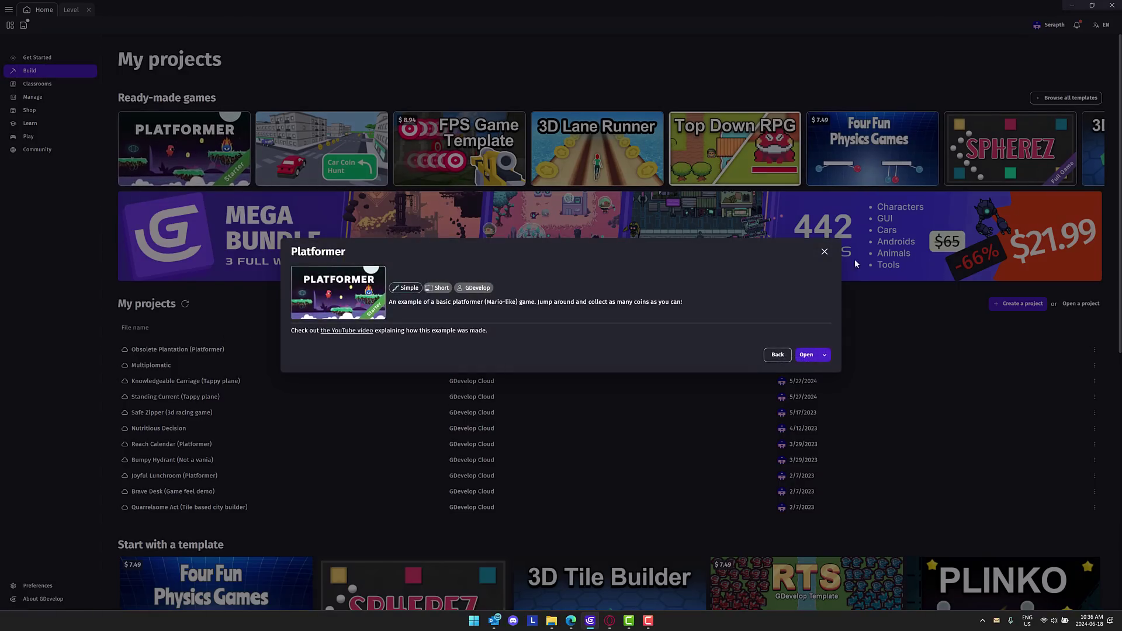
click(824, 251)
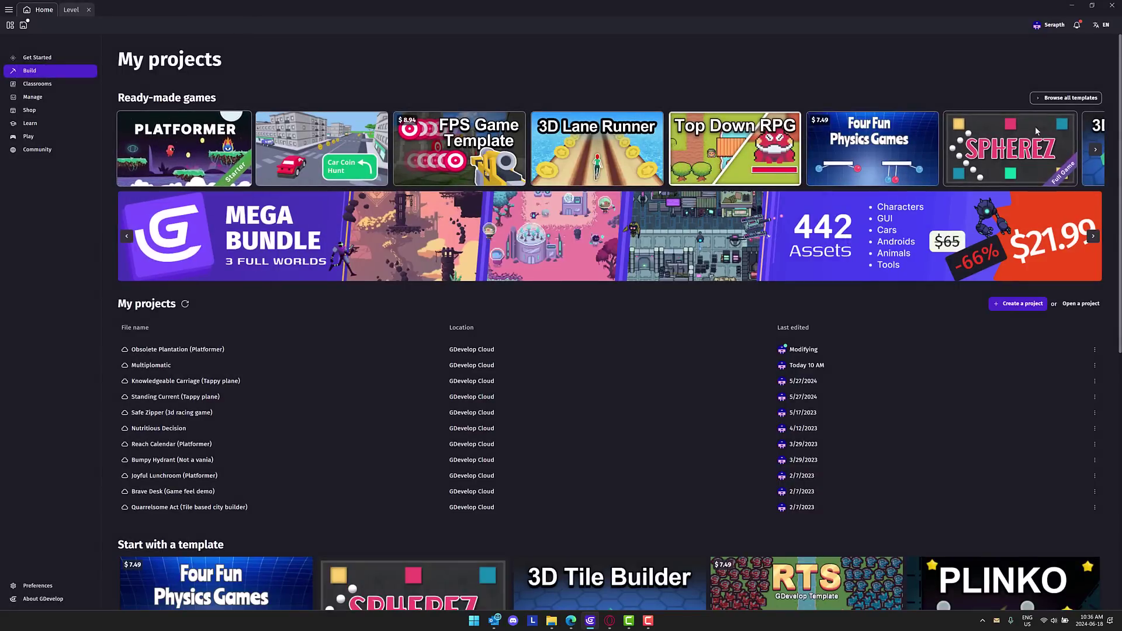
Create the Puny Truck (Platformer) project from the Platformer template, stored in GDevelop Cloud.
click(1067, 98)
scroll(703, 386, down, 15)
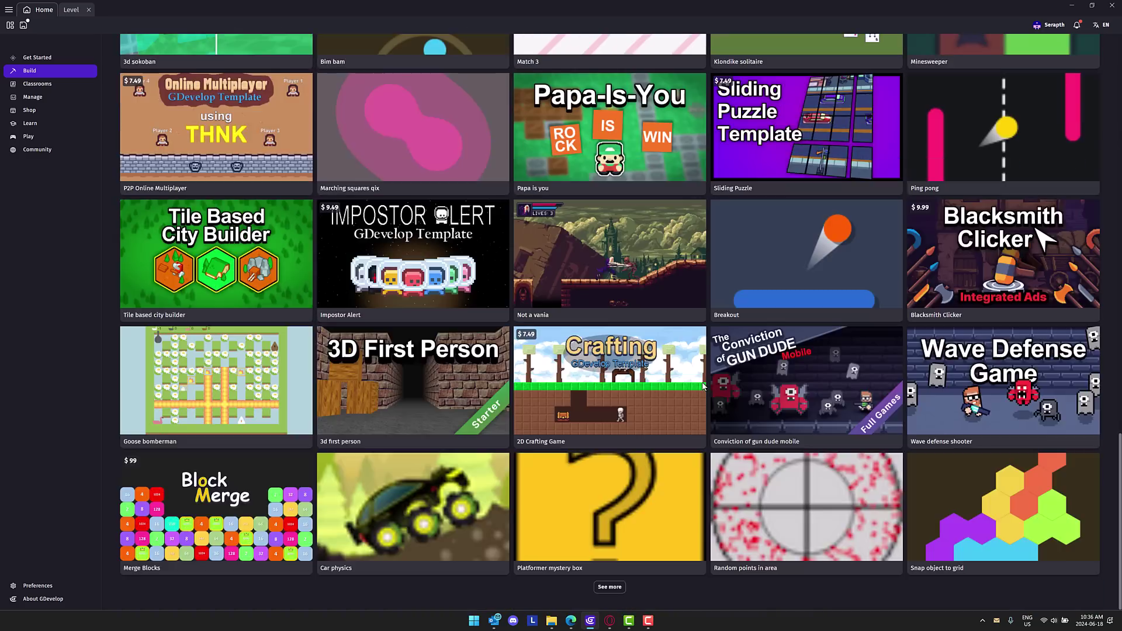
scroll(704, 386, up, 15)
click(232, 187)
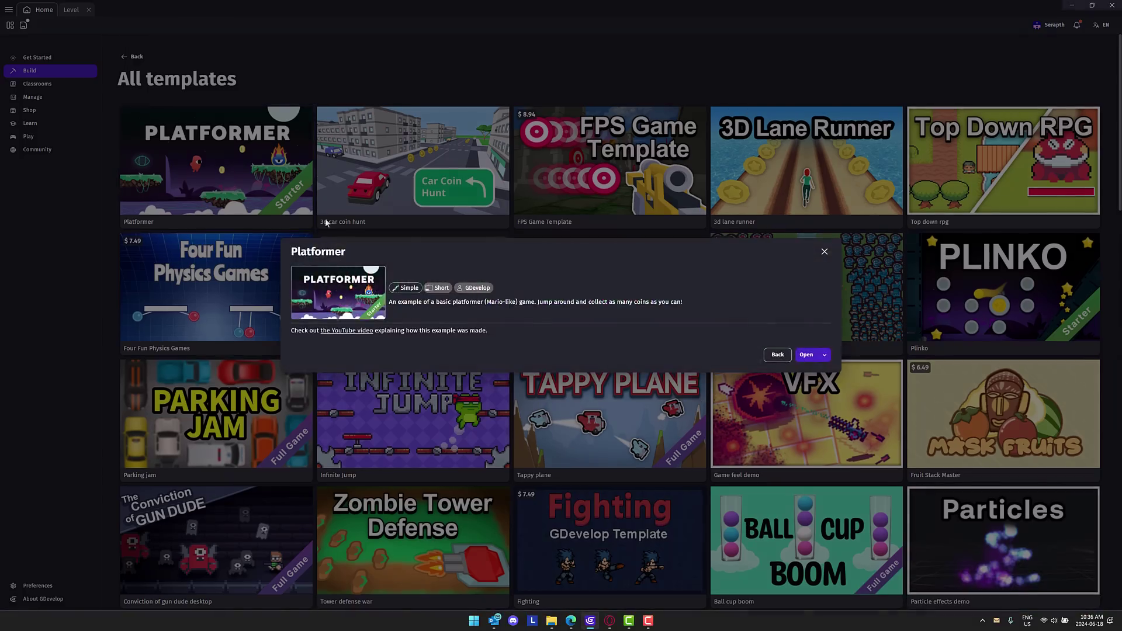
click(810, 356)
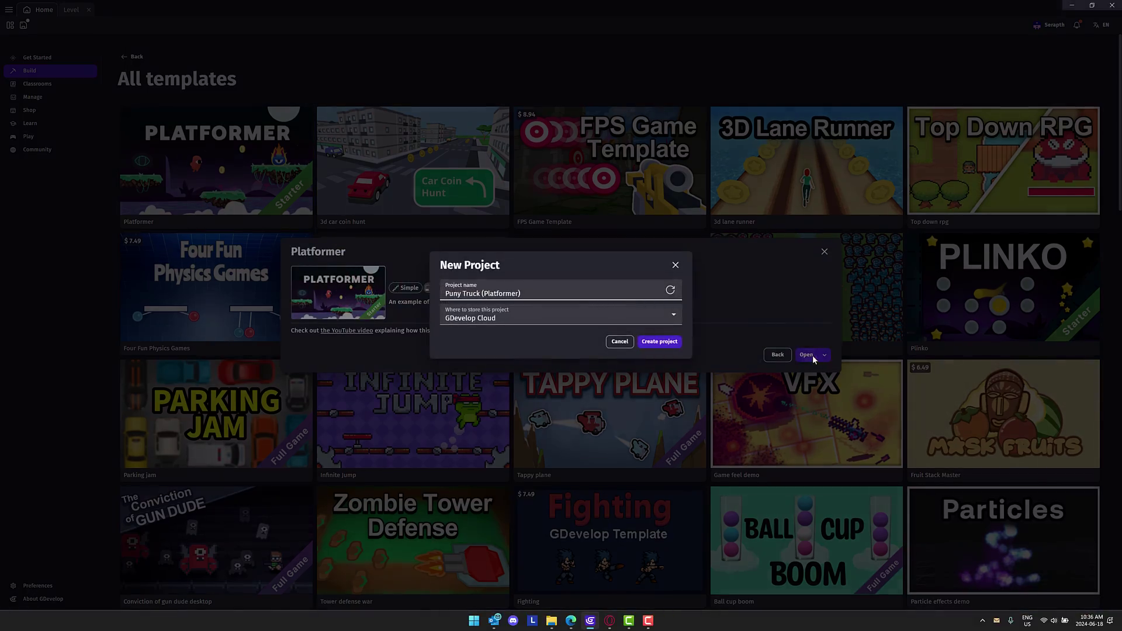
click(652, 342)
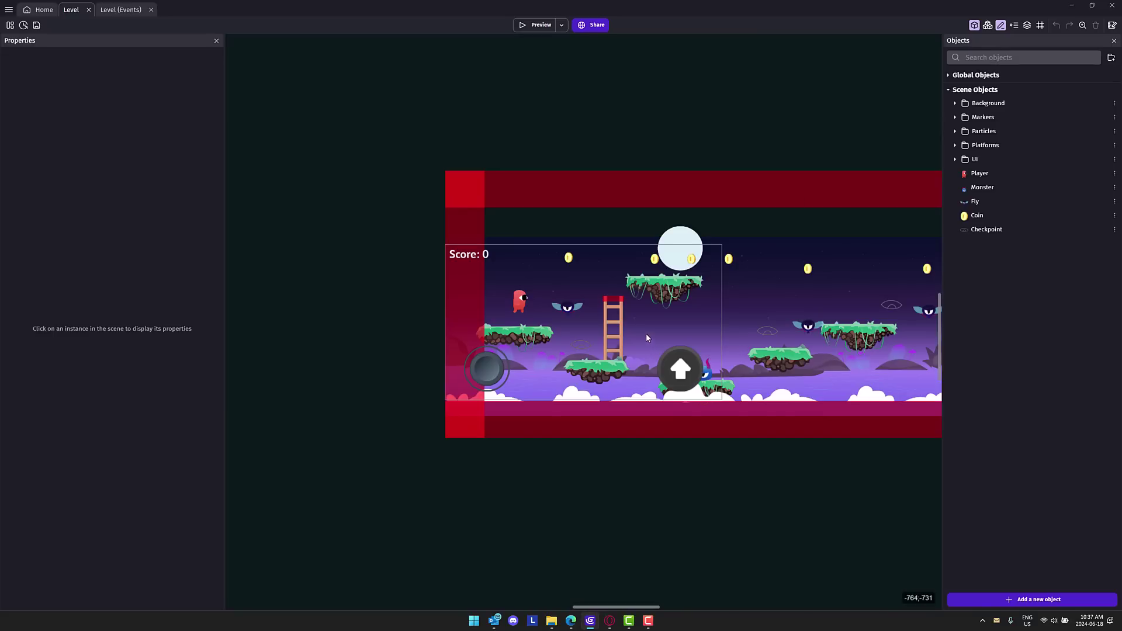
Pan the Level scene and drop another Fly enemy instance beside the ladder.
middle_drag(689, 401, 486, 361)
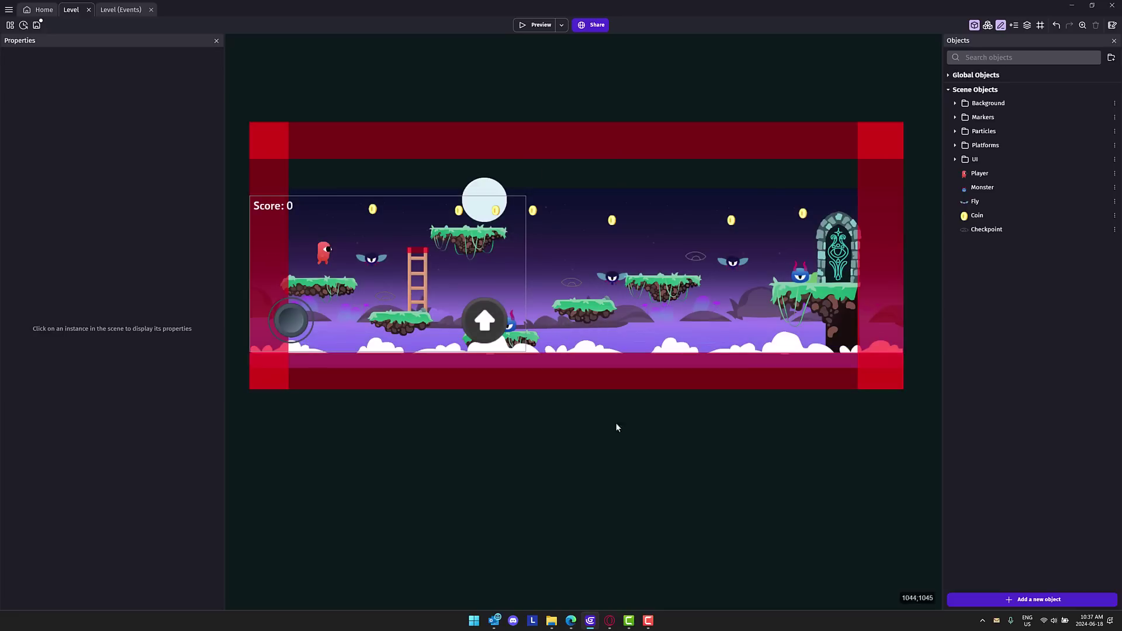
drag(977, 201, 453, 269)
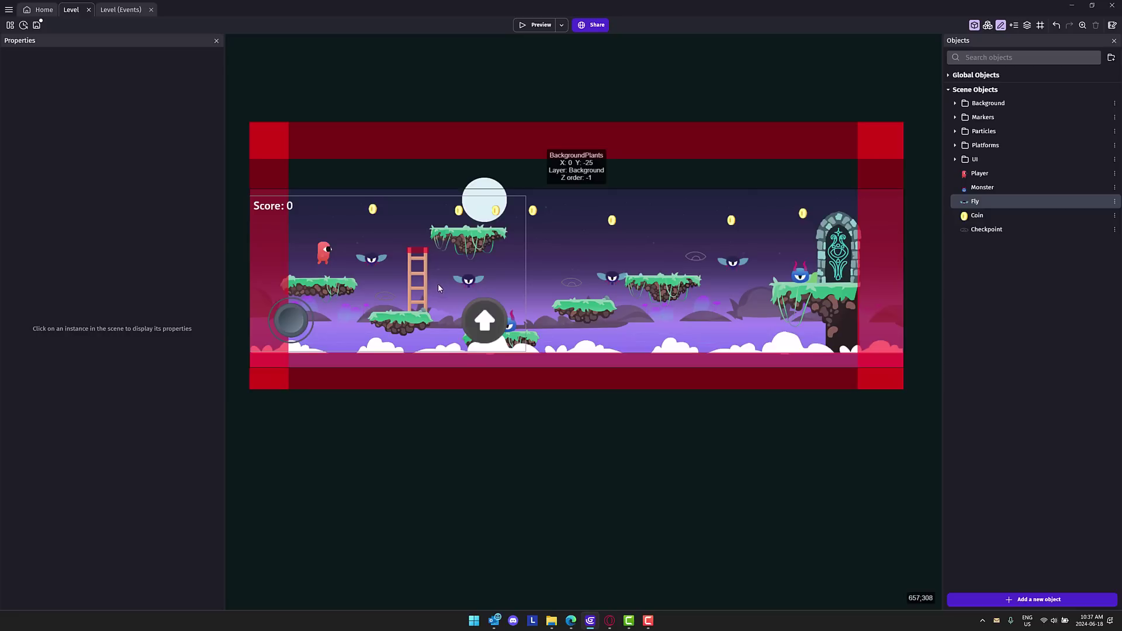
click(128, 10)
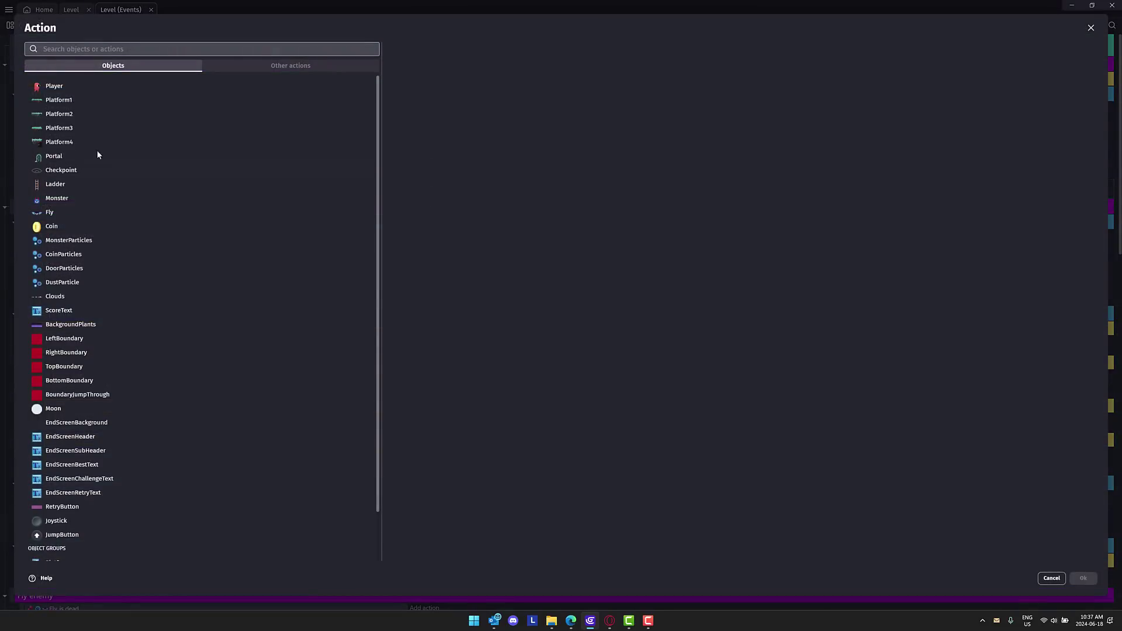
scroll(95, 327, down, 1)
scroll(99, 347, up, 1)
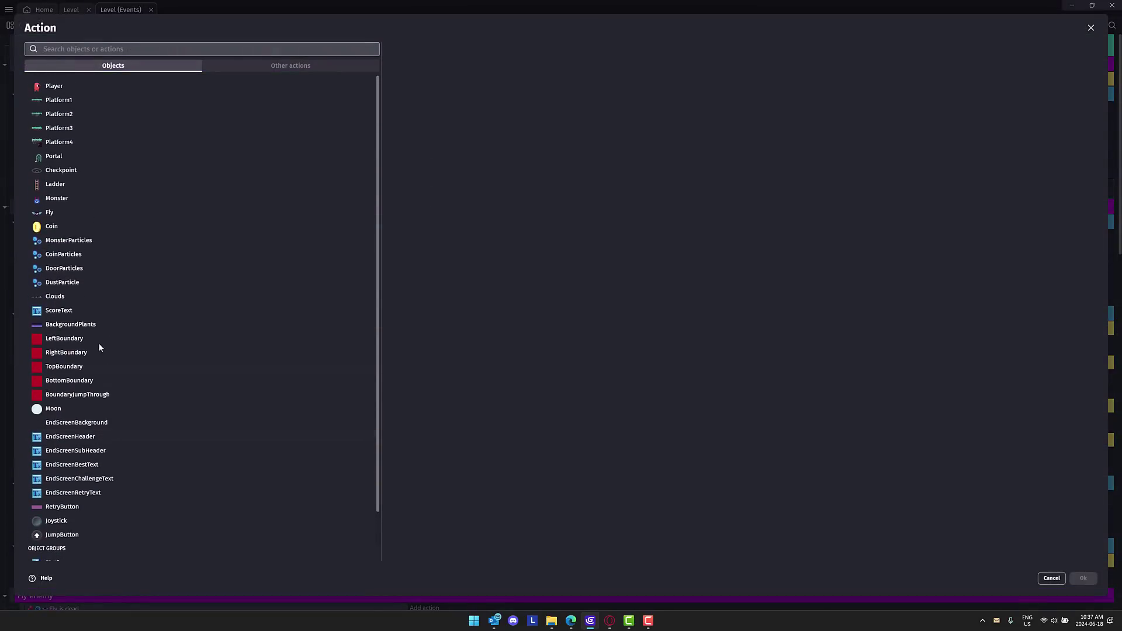
click(1052, 578)
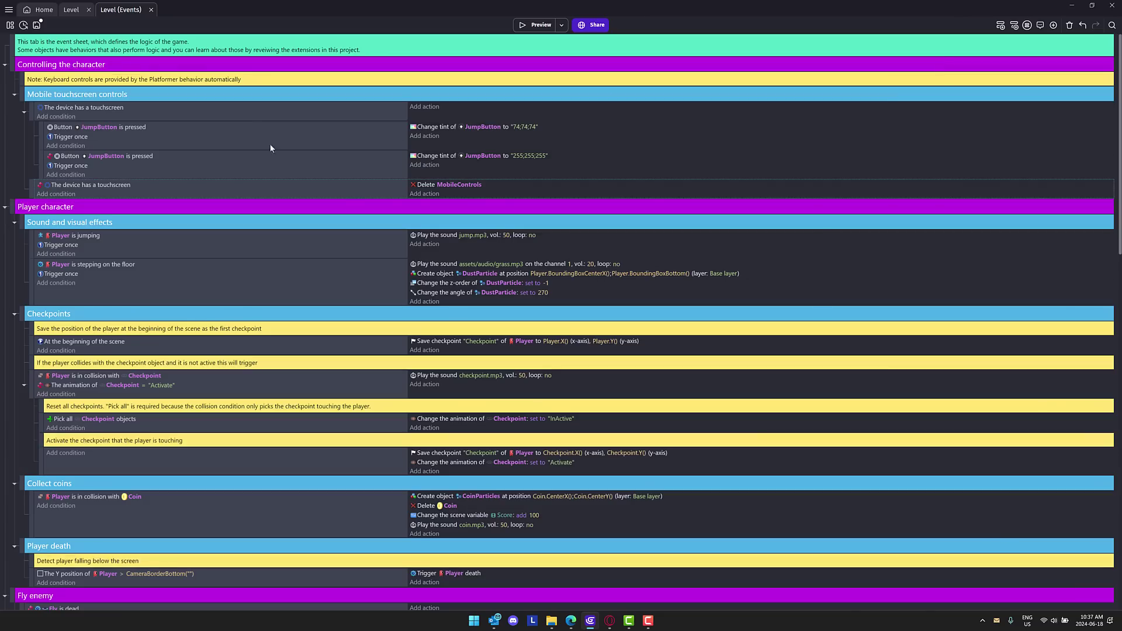
click(70, 10)
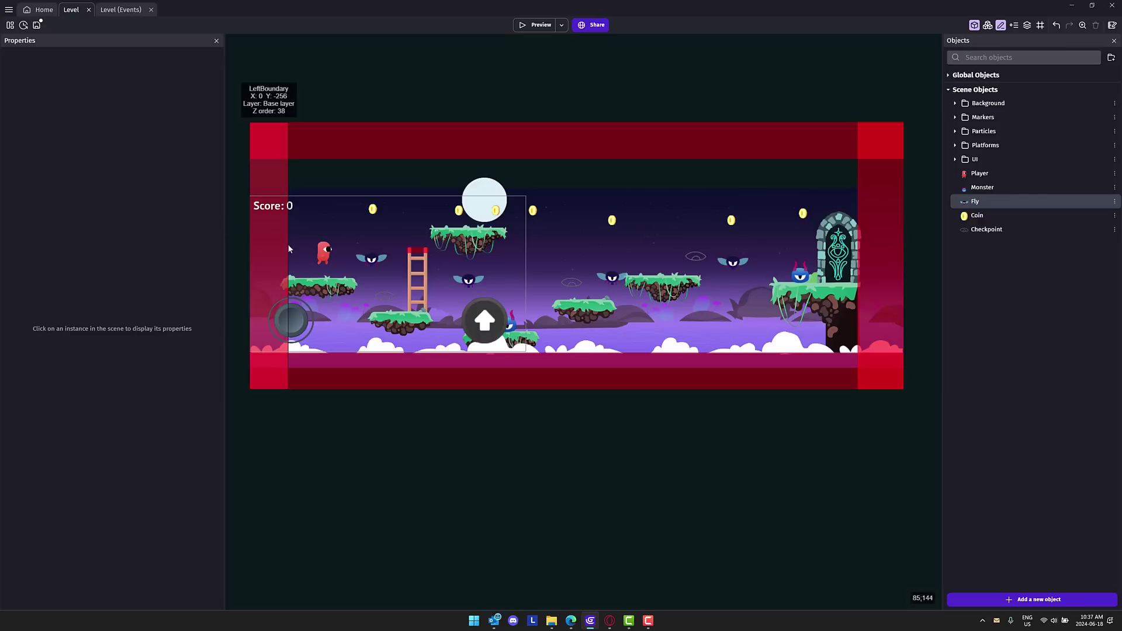
click(321, 257)
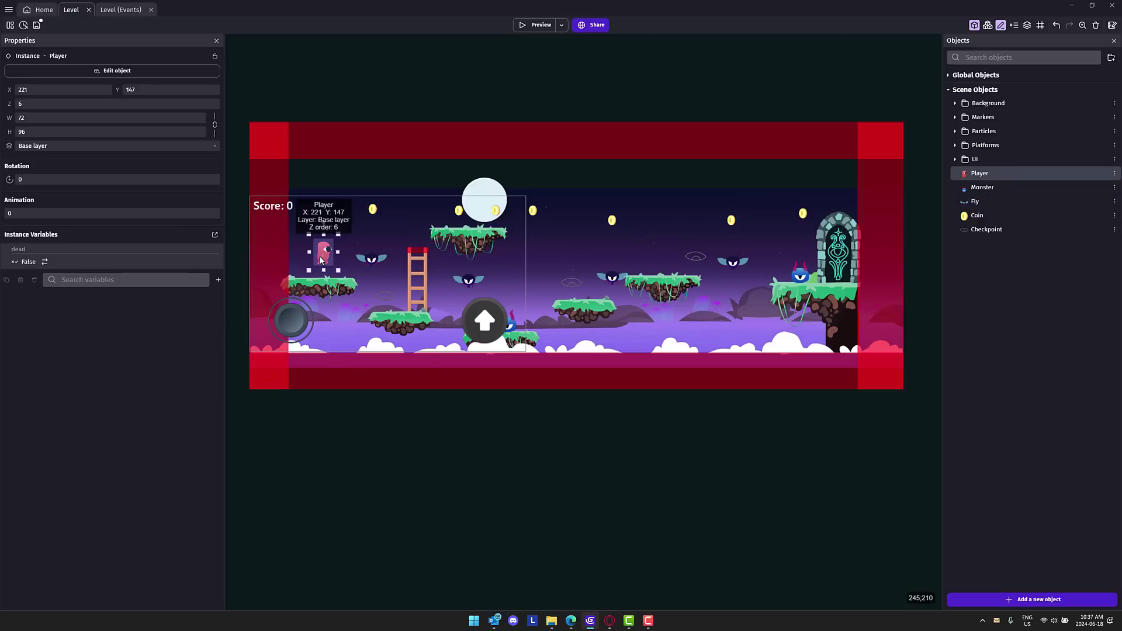
right_click(321, 259)
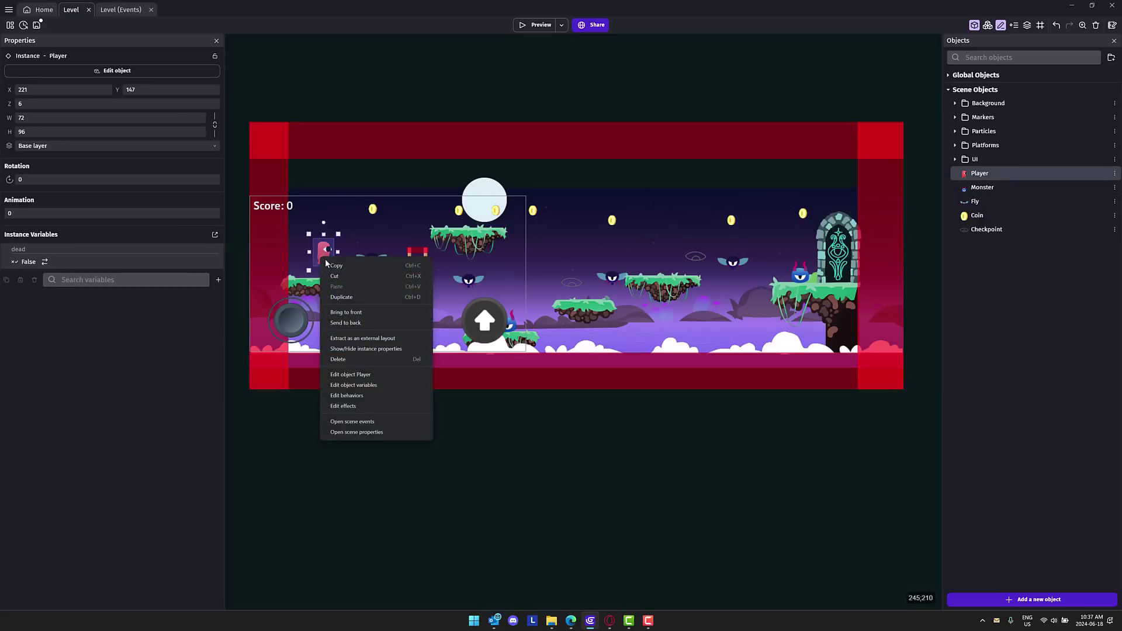
click(345, 375)
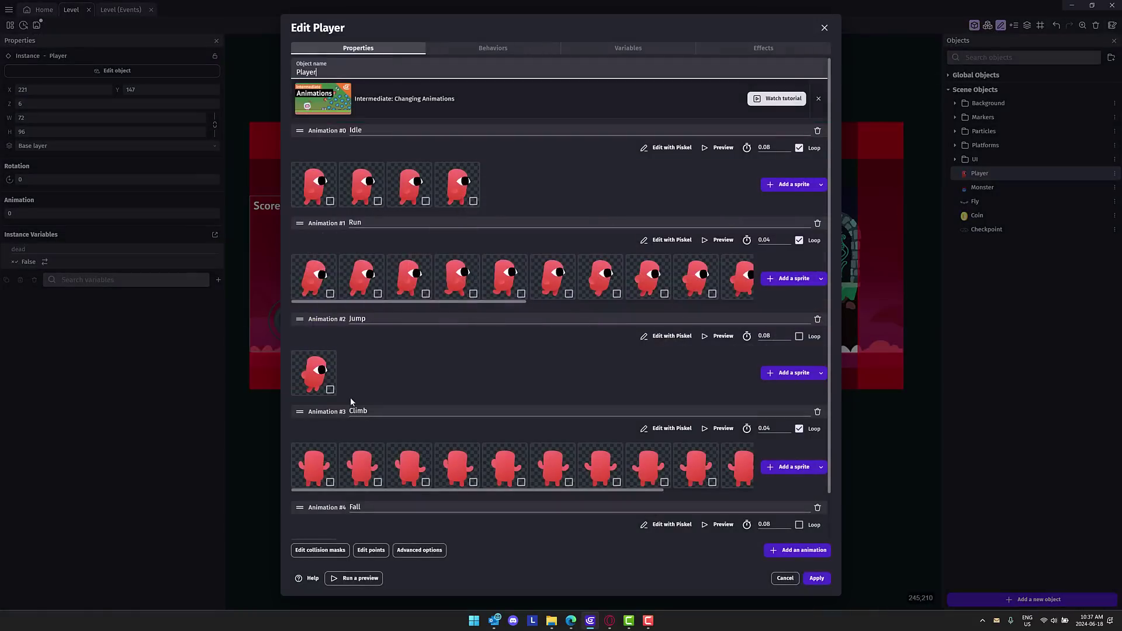
click(722, 147)
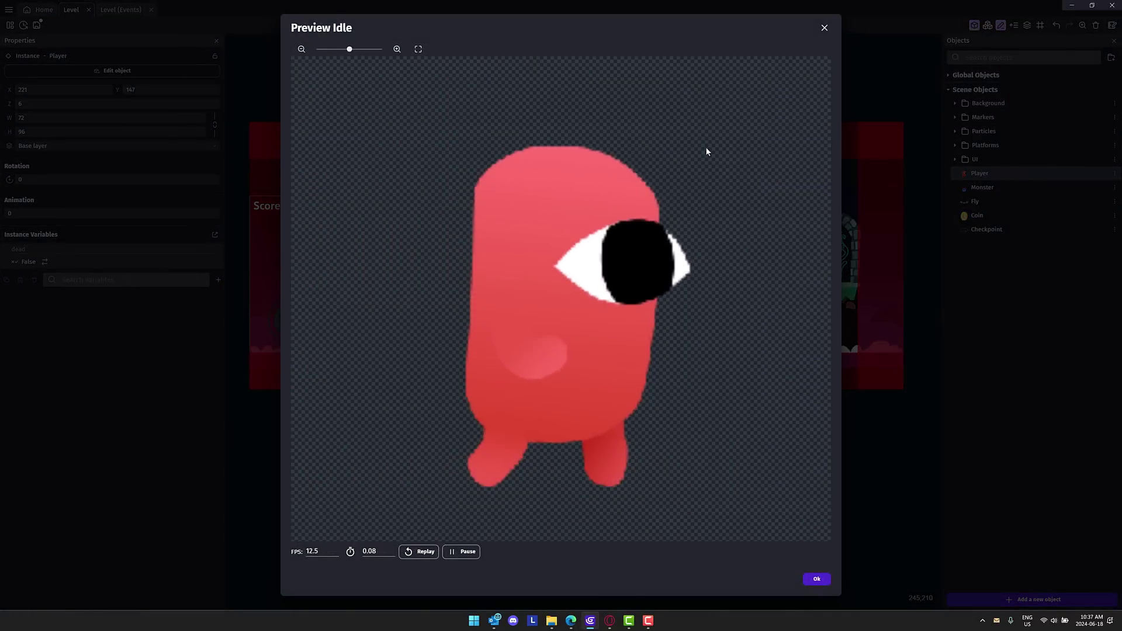
click(806, 583)
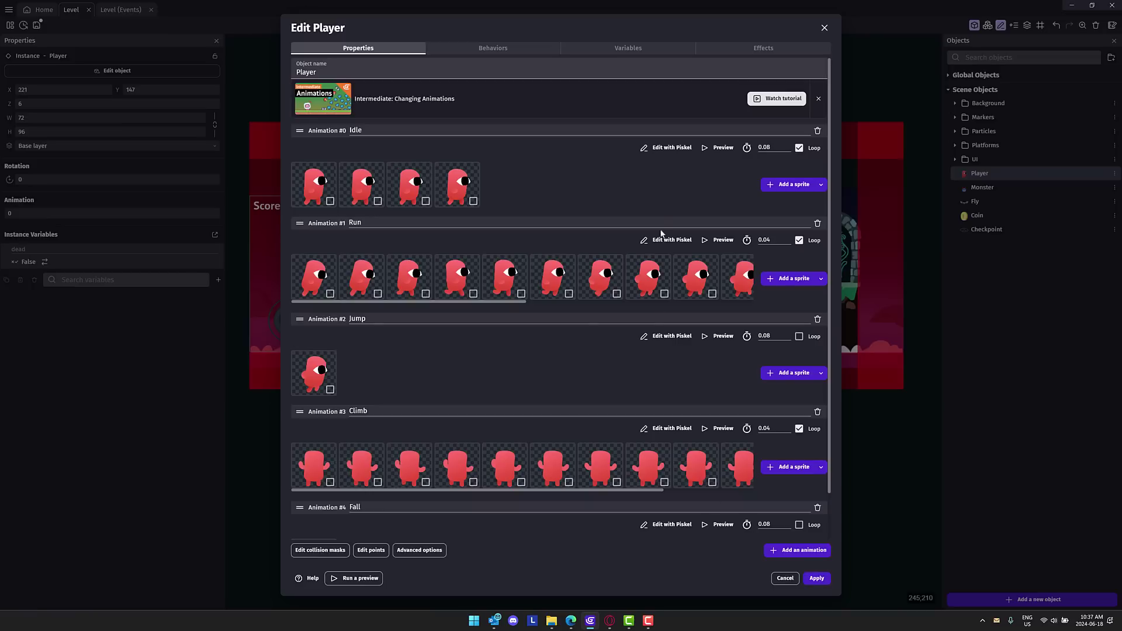
click(665, 147)
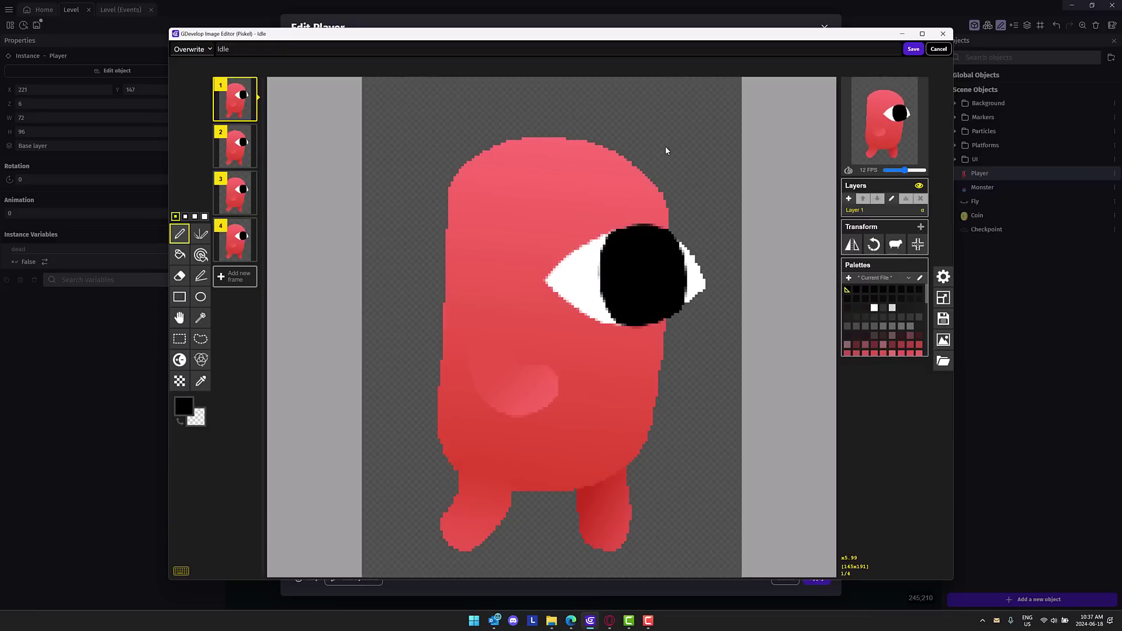
click(945, 34)
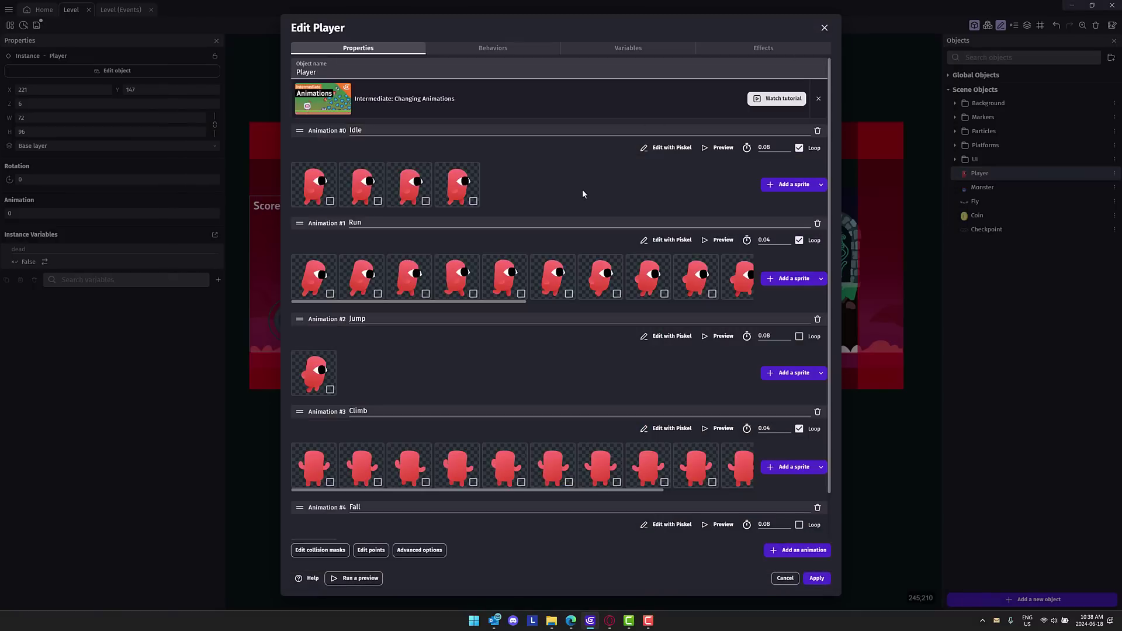
scroll(531, 223, down, 1)
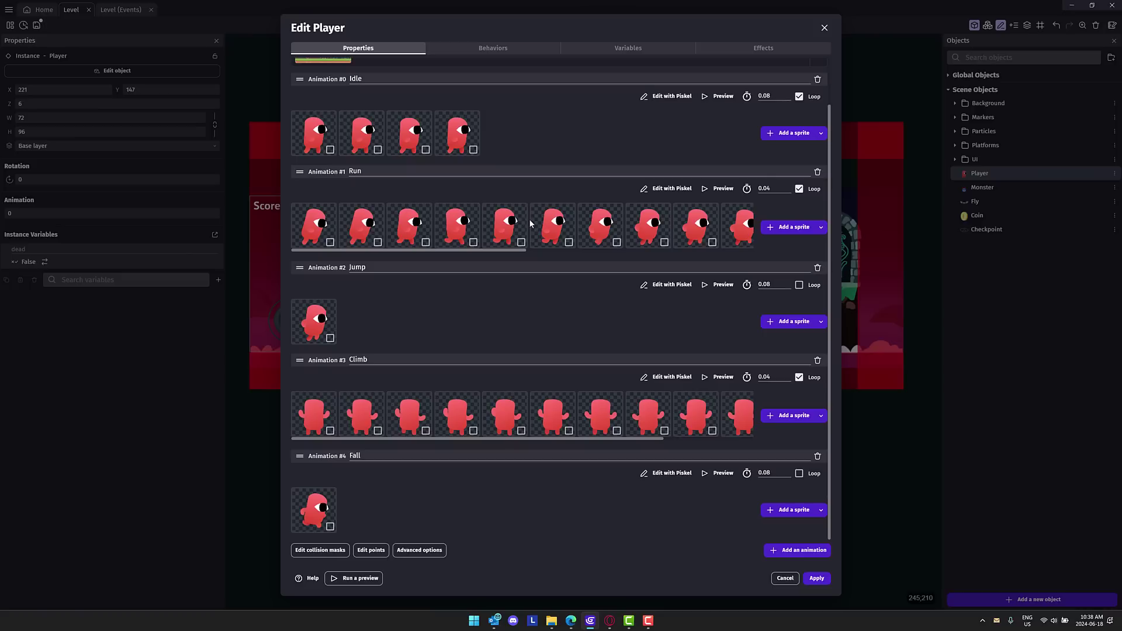
click(821, 511)
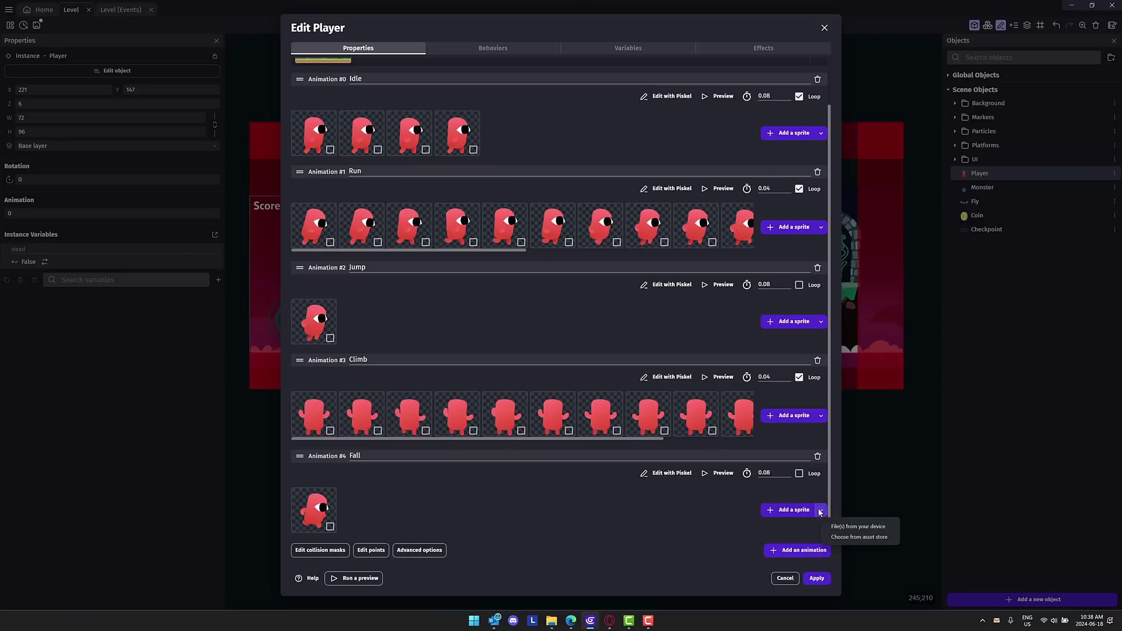
click(848, 537)
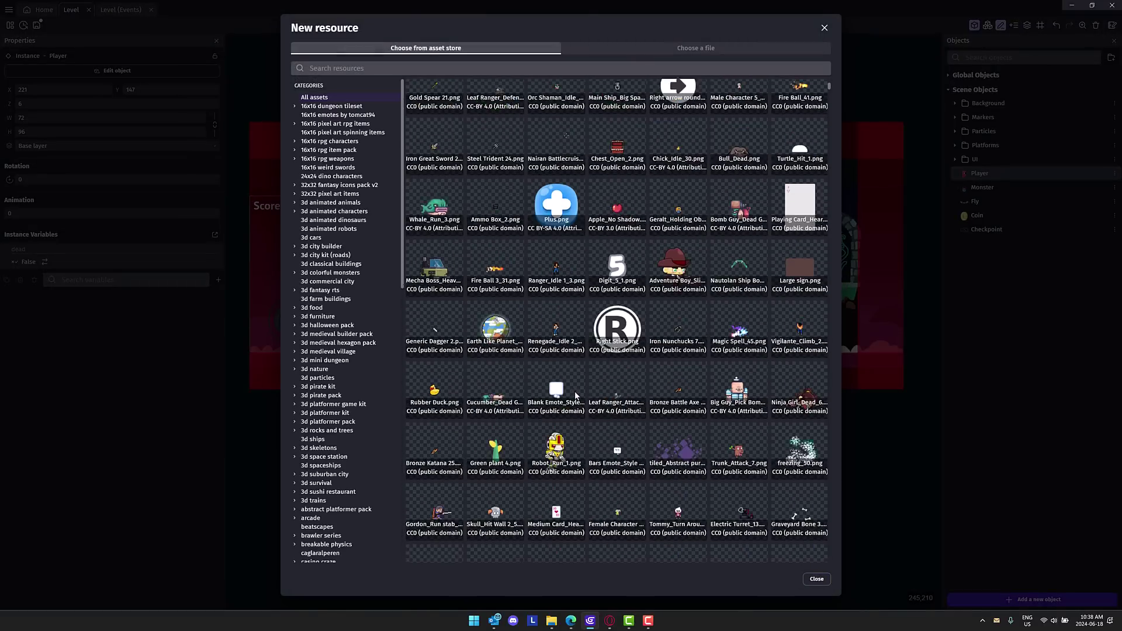
scroll(576, 397, down, 10)
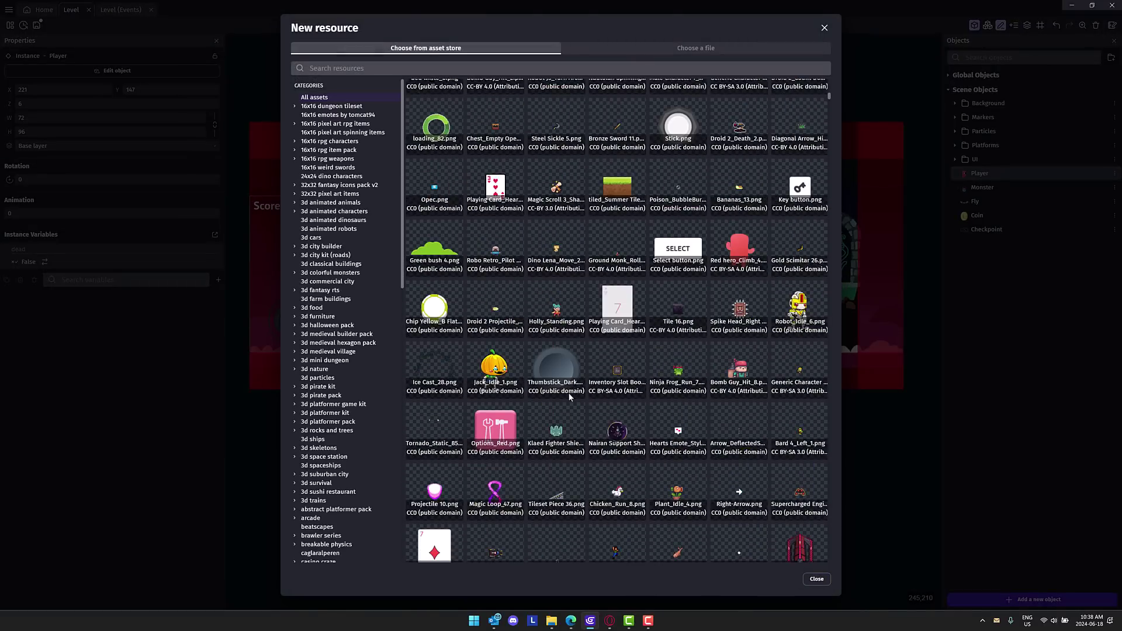
click(817, 579)
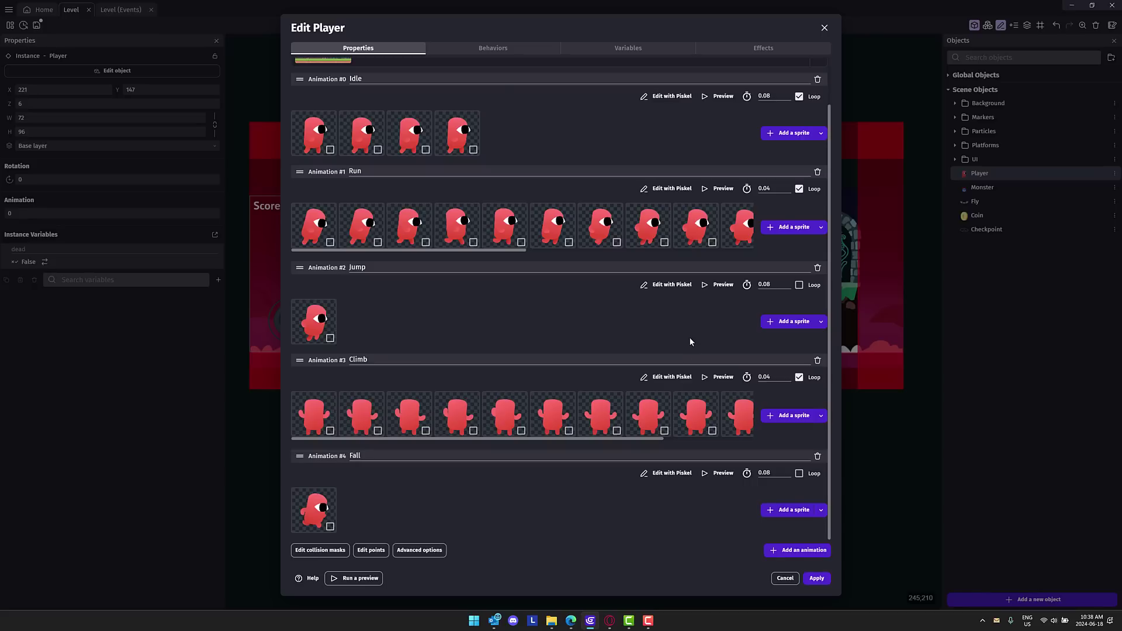
Show the Player's Behaviors tab and bring up the list of behaviors to add.
click(507, 47)
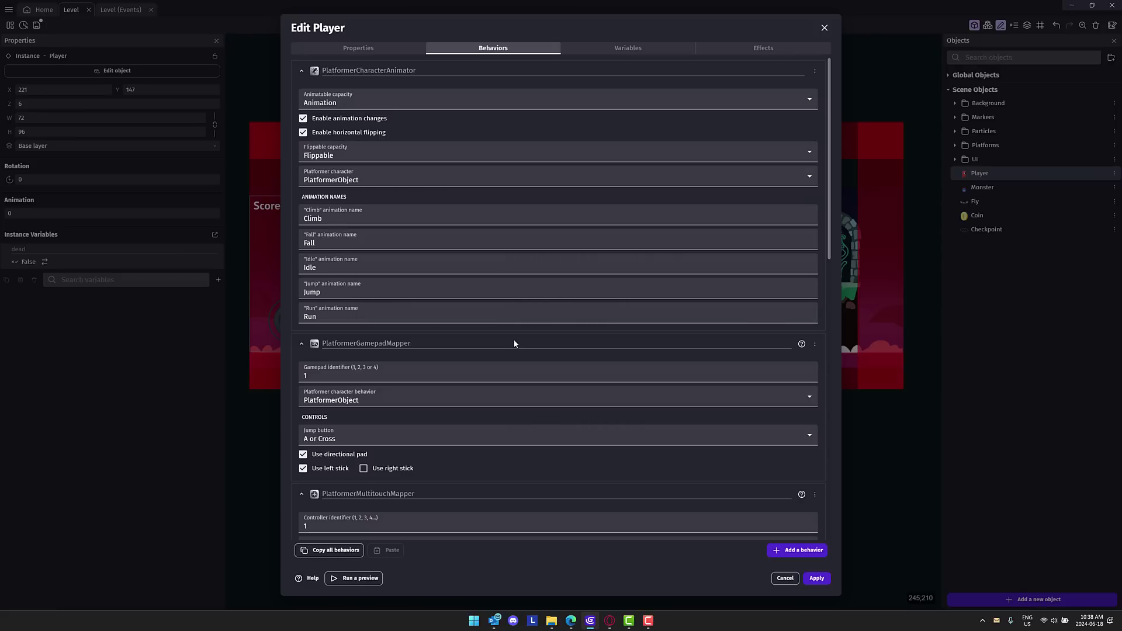
click(805, 550)
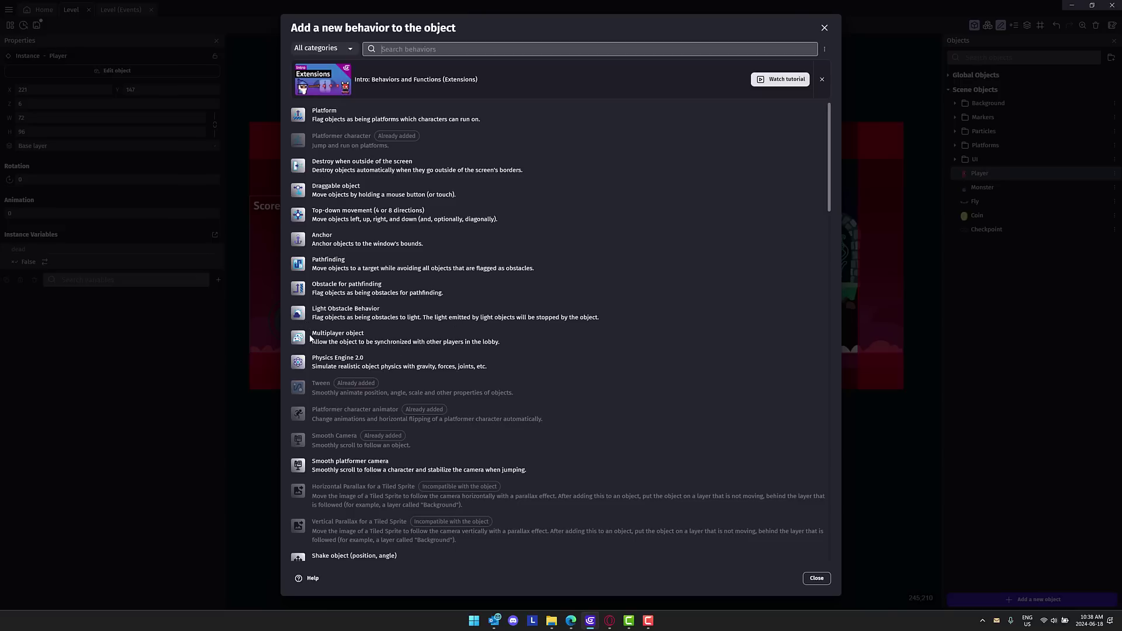
Add the Multiplayer object behavior to Player, then discard the Player edits.
click(372, 340)
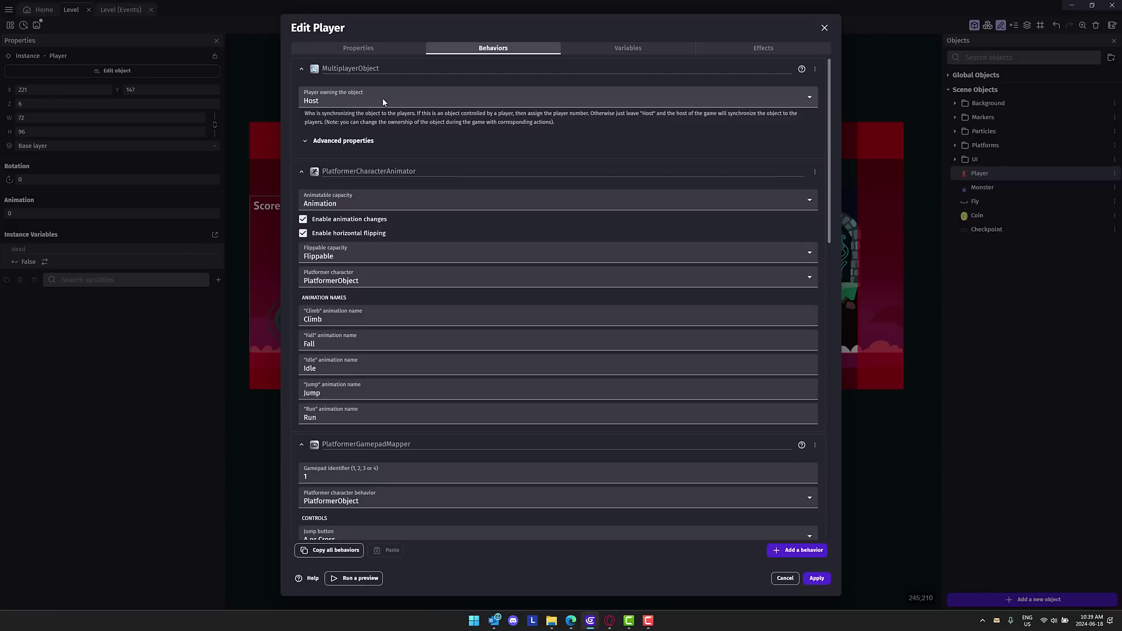
click(785, 578)
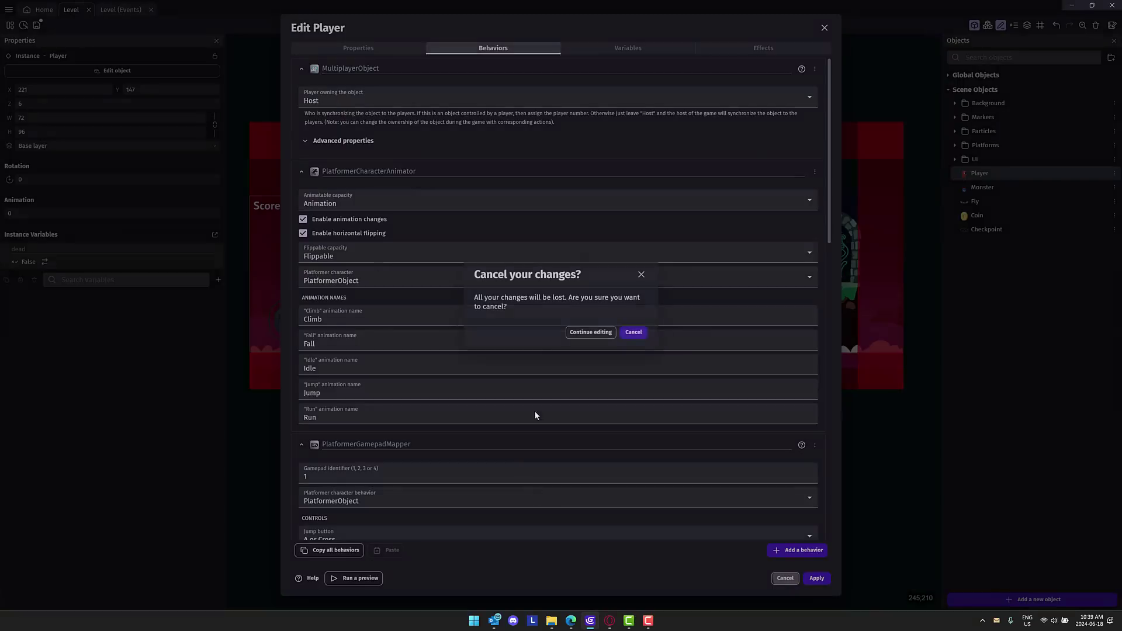
click(605, 334)
click(773, 579)
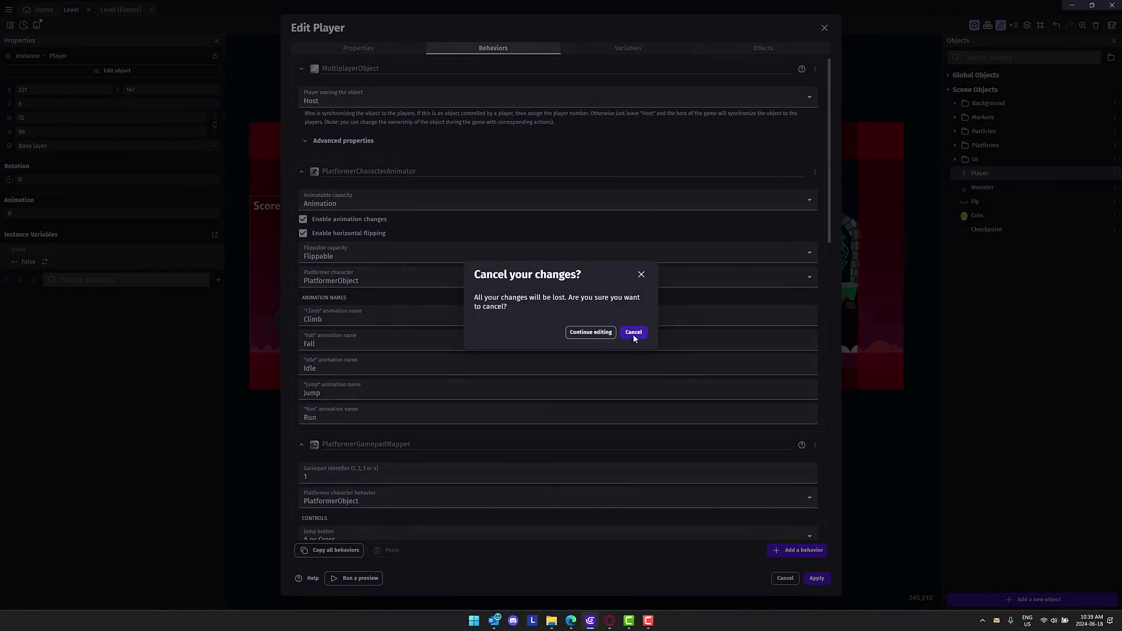
click(633, 334)
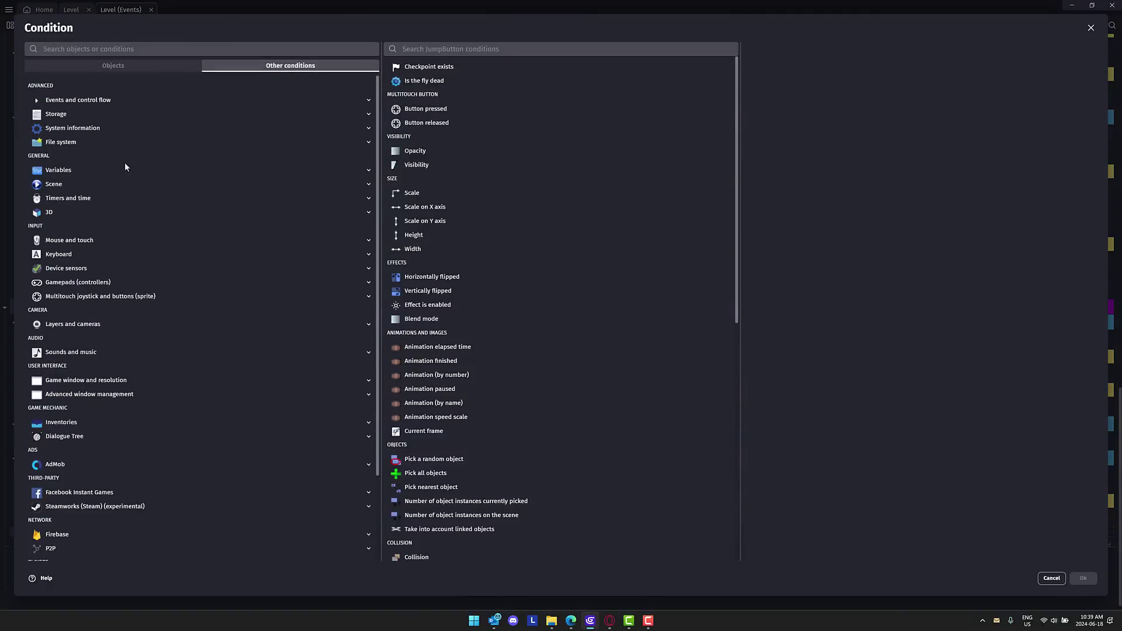
Expand the Multiplayer conditions and their Lobbies, Advanced and Variables groups.
scroll(178, 271, down, 3)
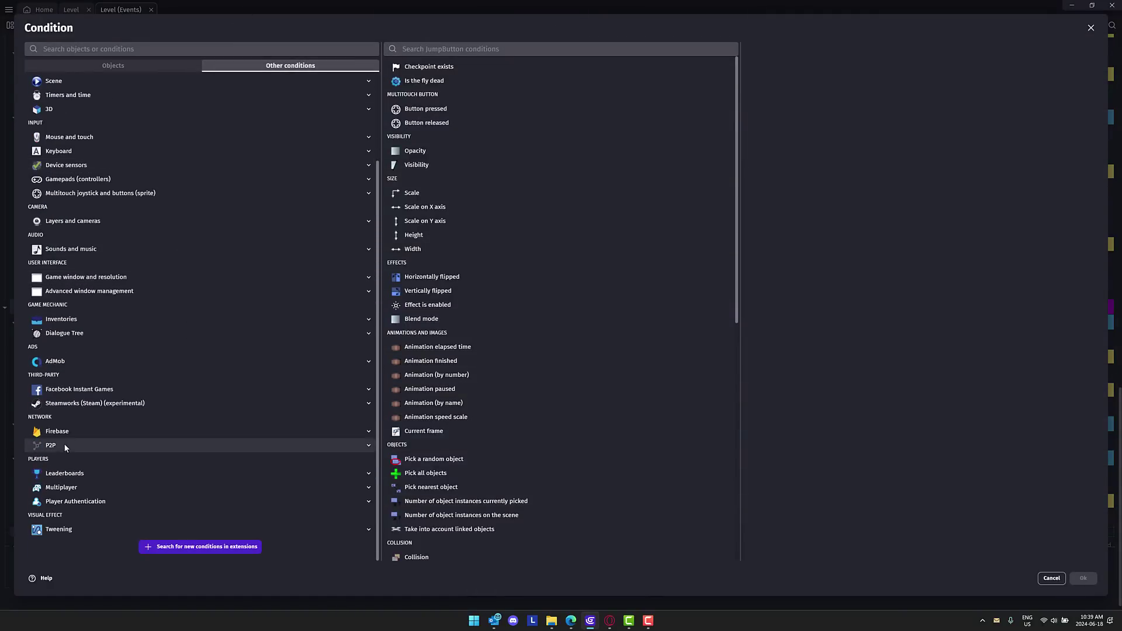
click(226, 488)
scroll(226, 488, down, 2)
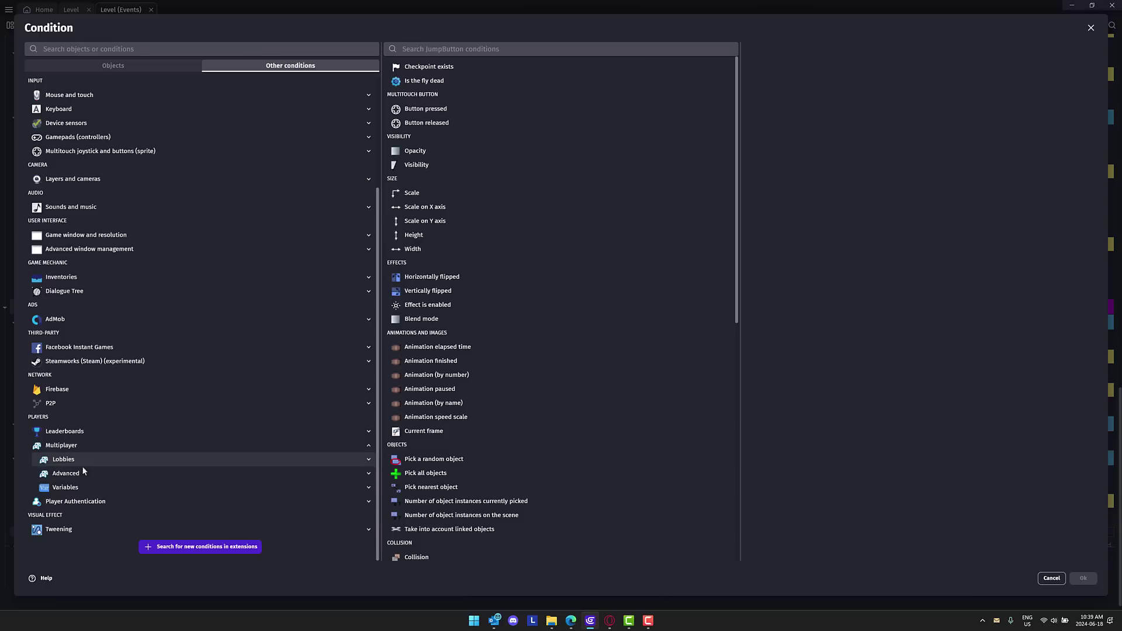
click(369, 460)
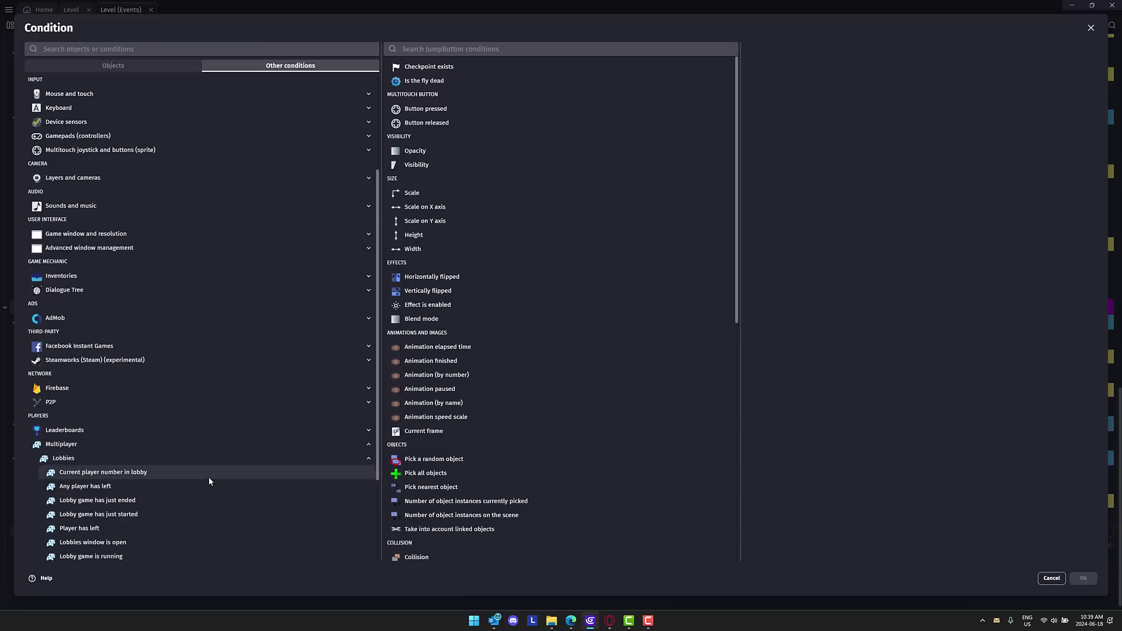
scroll(209, 481, down, 3)
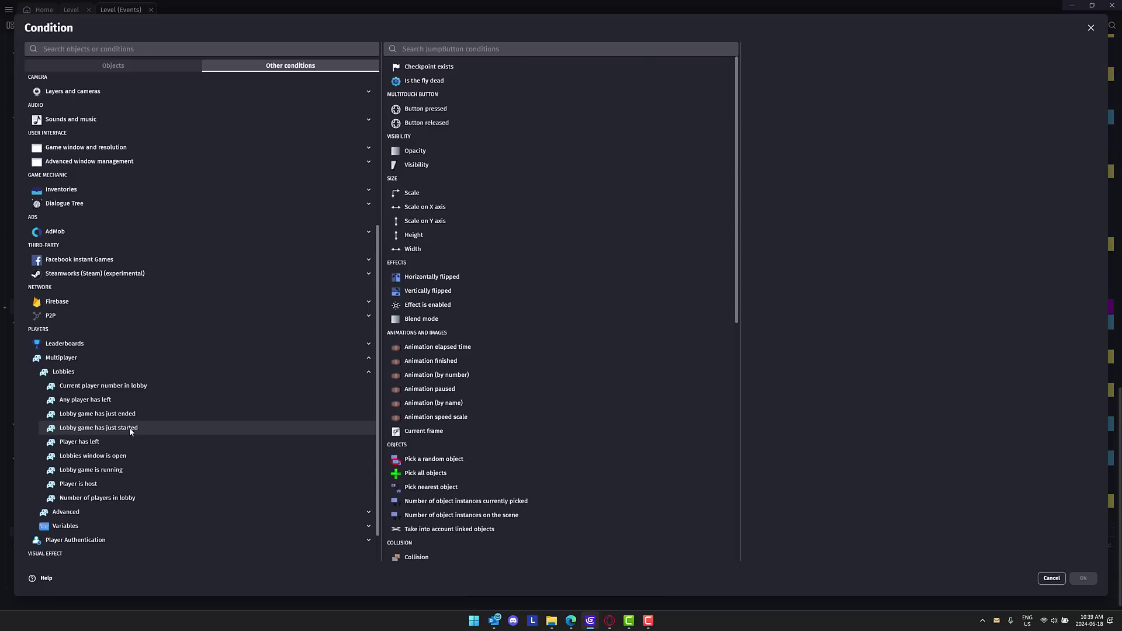
click(120, 512)
scroll(128, 521, down, 1)
click(134, 497)
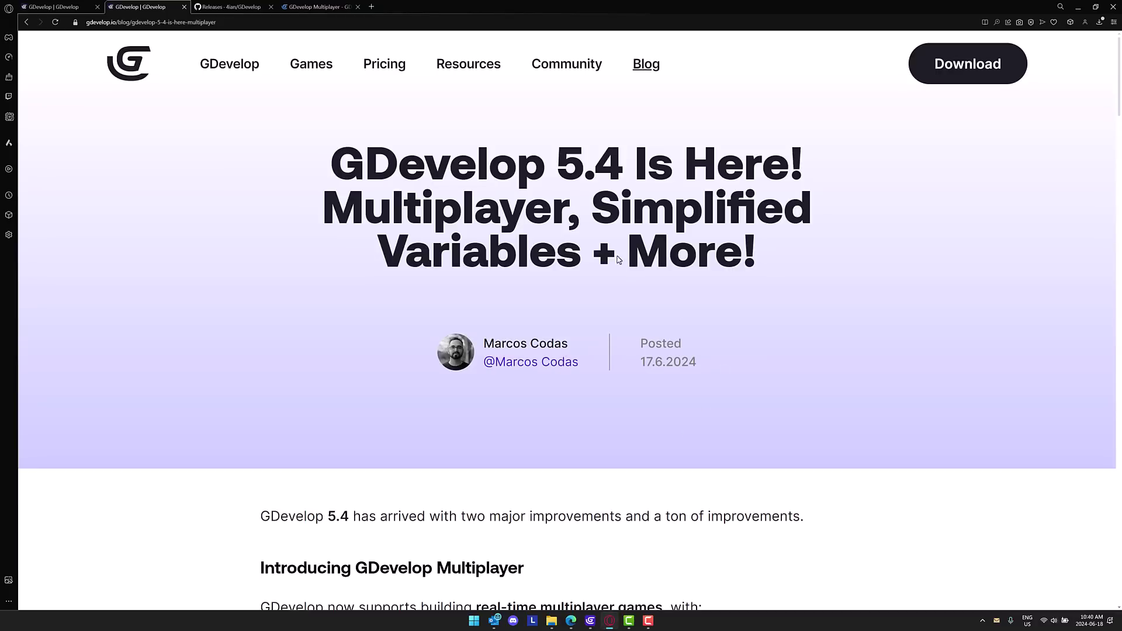
Glance at the homepage tab, return to the 5.4 blog post and make it full screen.
click(55, 7)
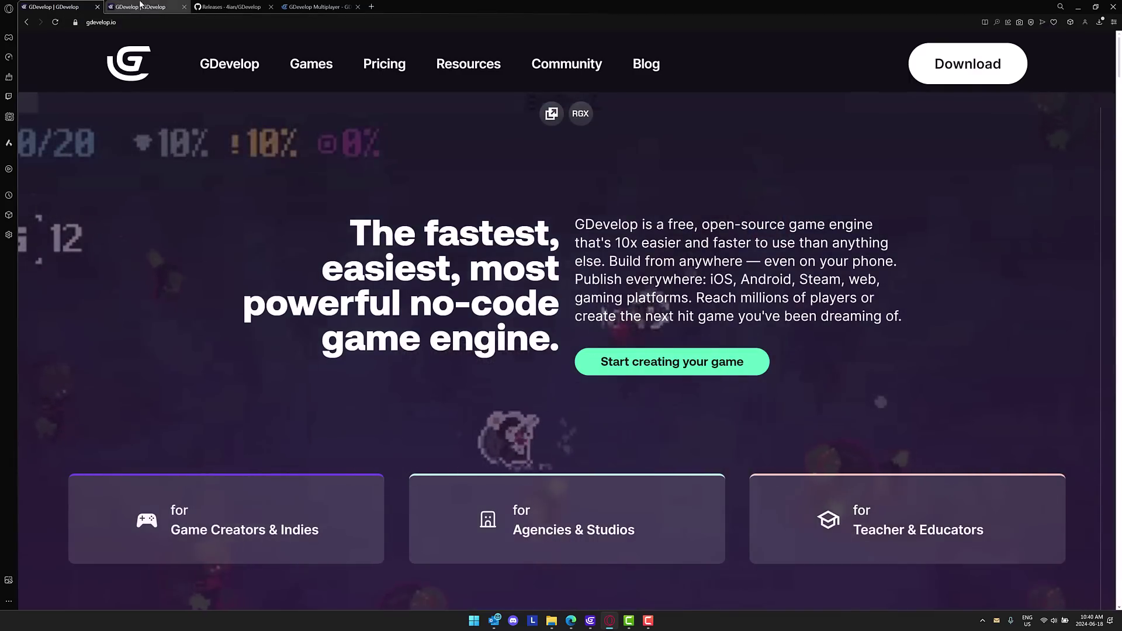
click(140, 7)
key(F11)
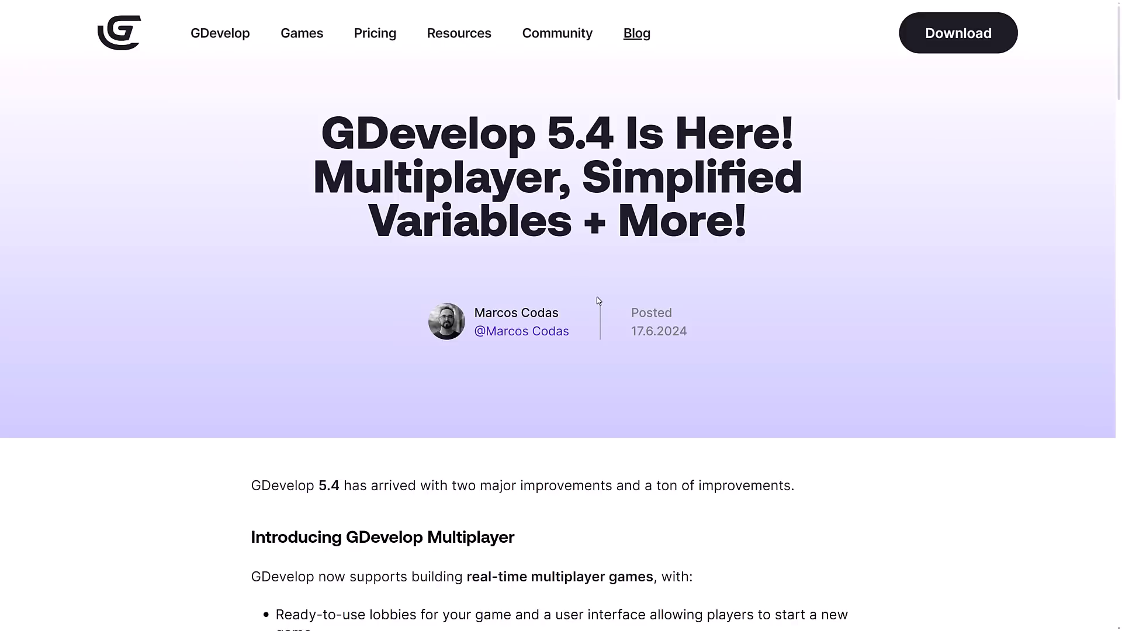
Scroll the 5.4 post to the multiplayer feature list (2 to 8 players per lobby) and tutorial video.
scroll(897, 426, down, 3)
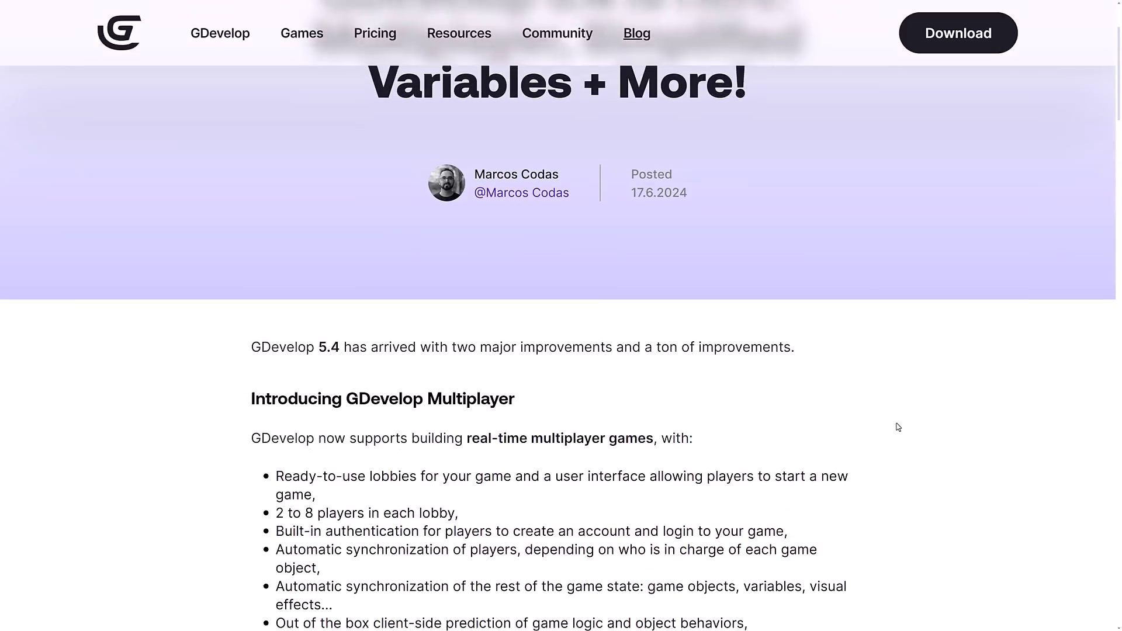
scroll(898, 427, down, 4)
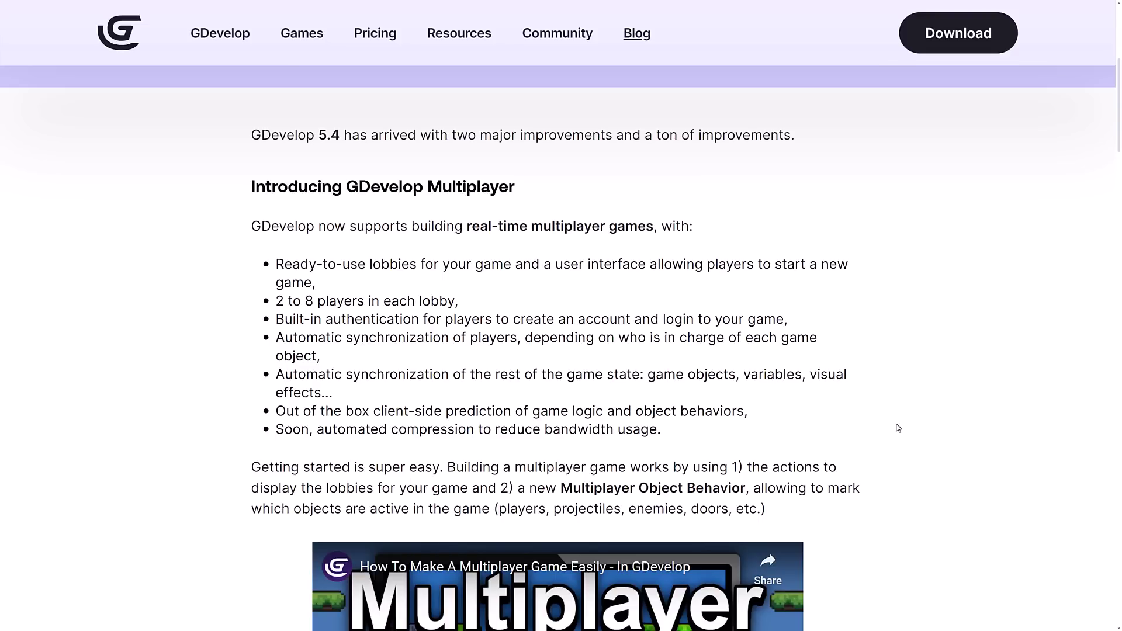
scroll(847, 366, down, 1)
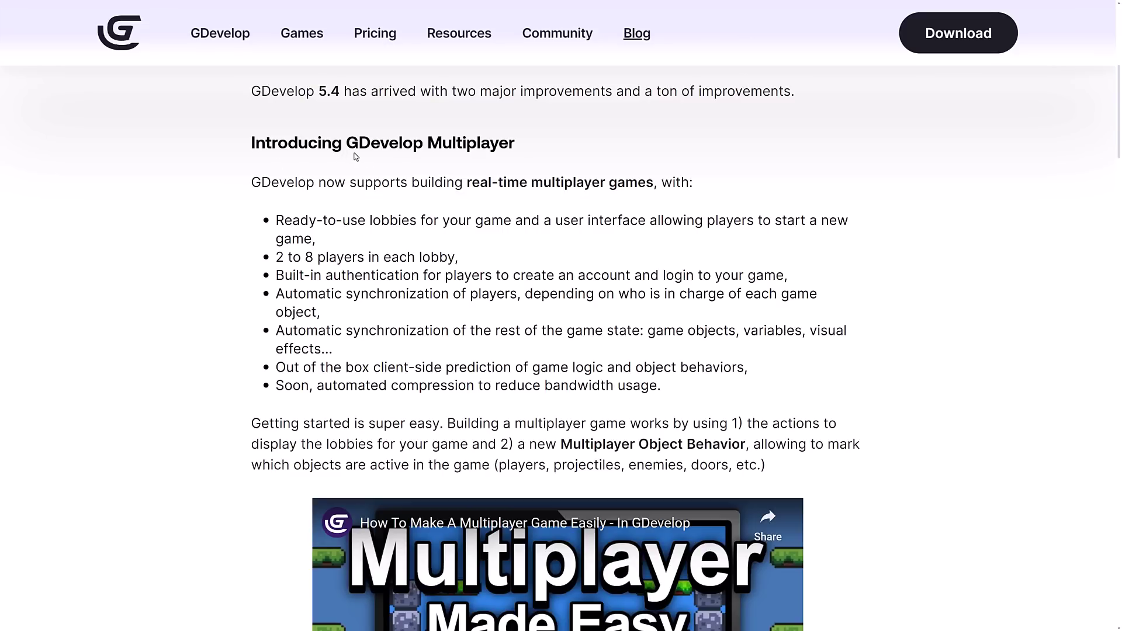
scroll(356, 157, down, 1)
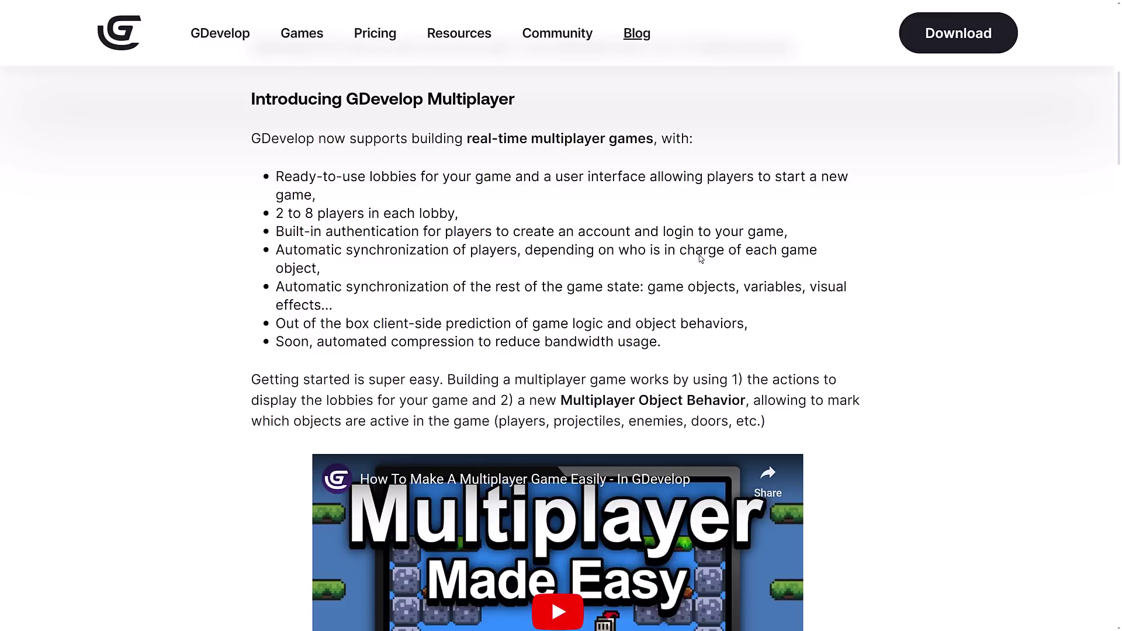
scroll(701, 259, down, 2)
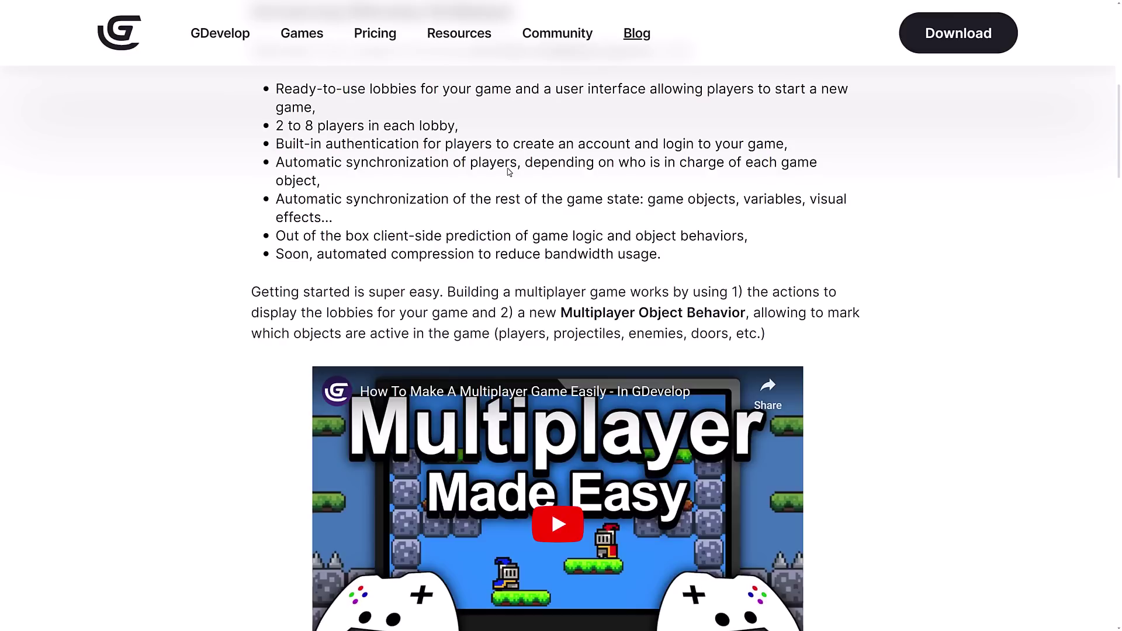
Scroll the 5.4 post down to the paragraphs about free and paid lobbies.
scroll(498, 170, down, 3)
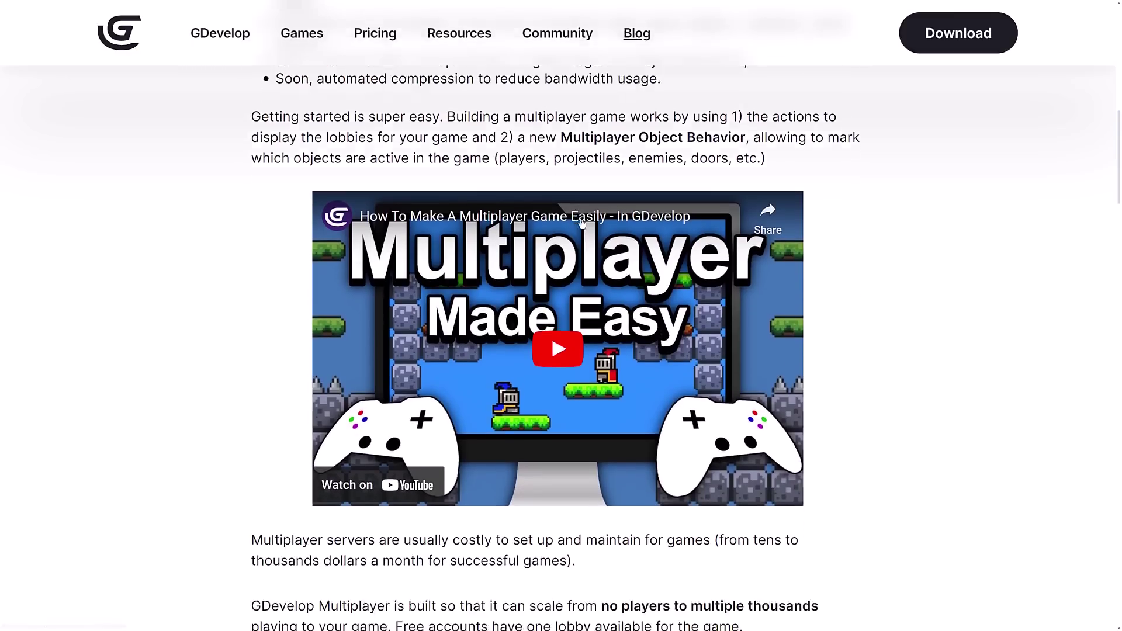
scroll(904, 253, down, 1)
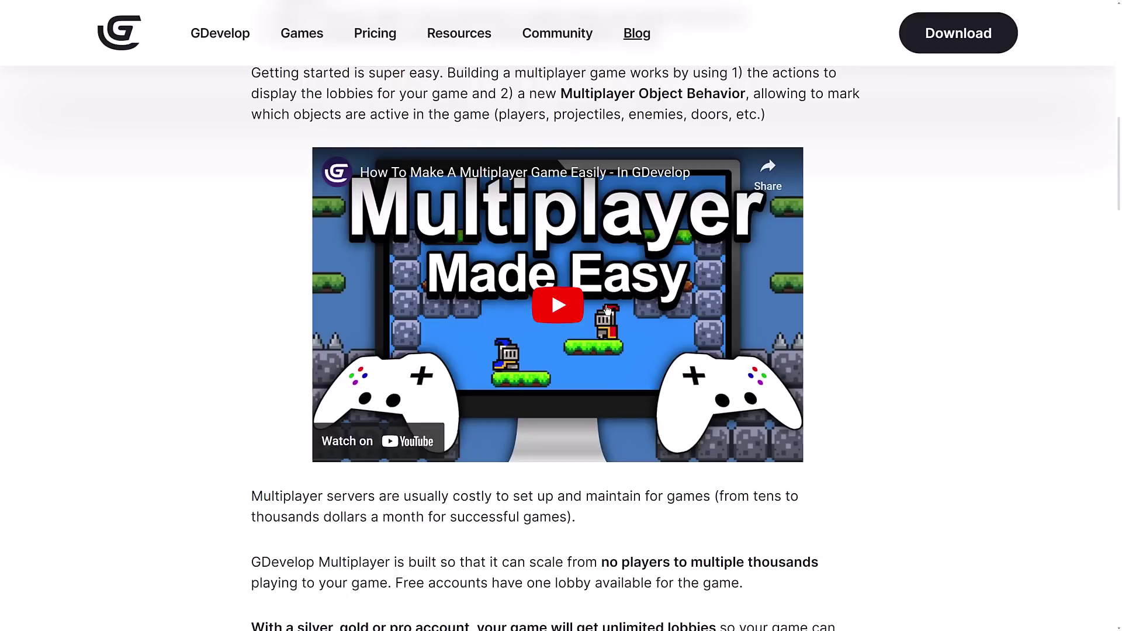
scroll(587, 305, down, 5)
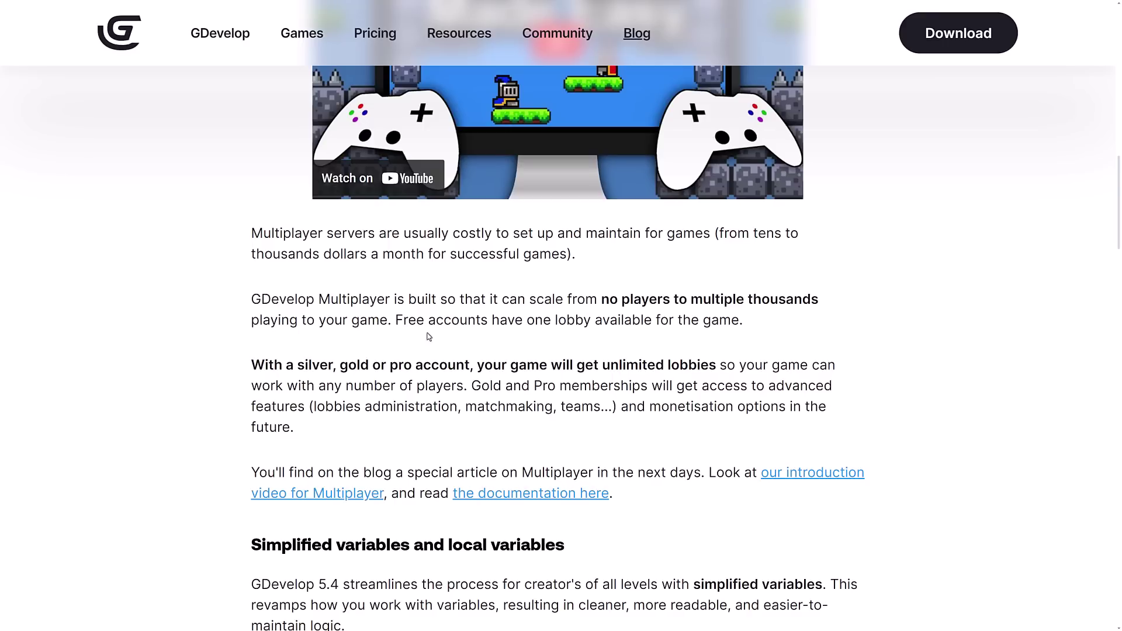
Highlight the free one-lobby limit and the silver, gold or pro phrase, then reach Simplified variables.
drag(524, 332, 762, 328)
click(761, 328)
drag(294, 365, 490, 368)
click(620, 364)
scroll(517, 394, down, 1)
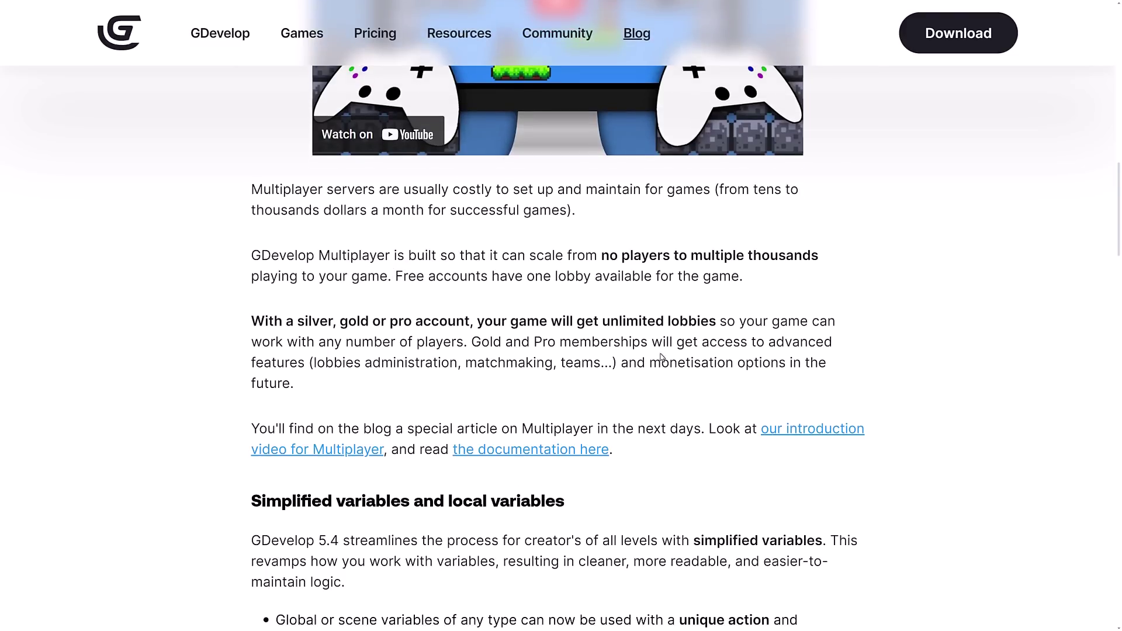
scroll(316, 358, down, 2)
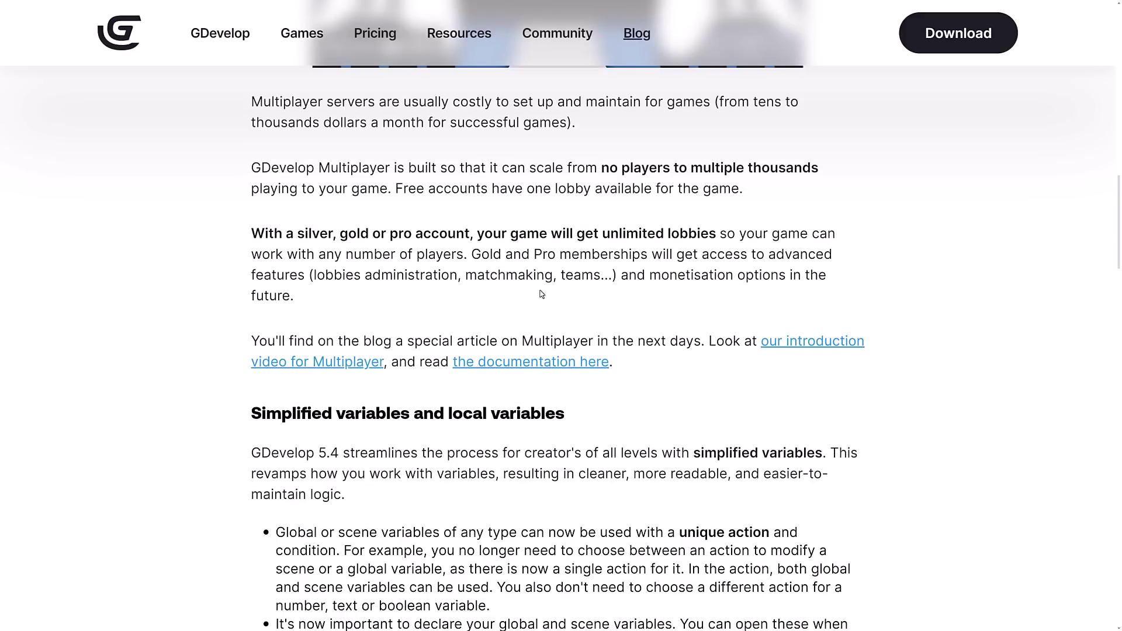
Scroll the 5.4 blog post past the See the full release notes button to More new features.
scroll(590, 297, down, 3)
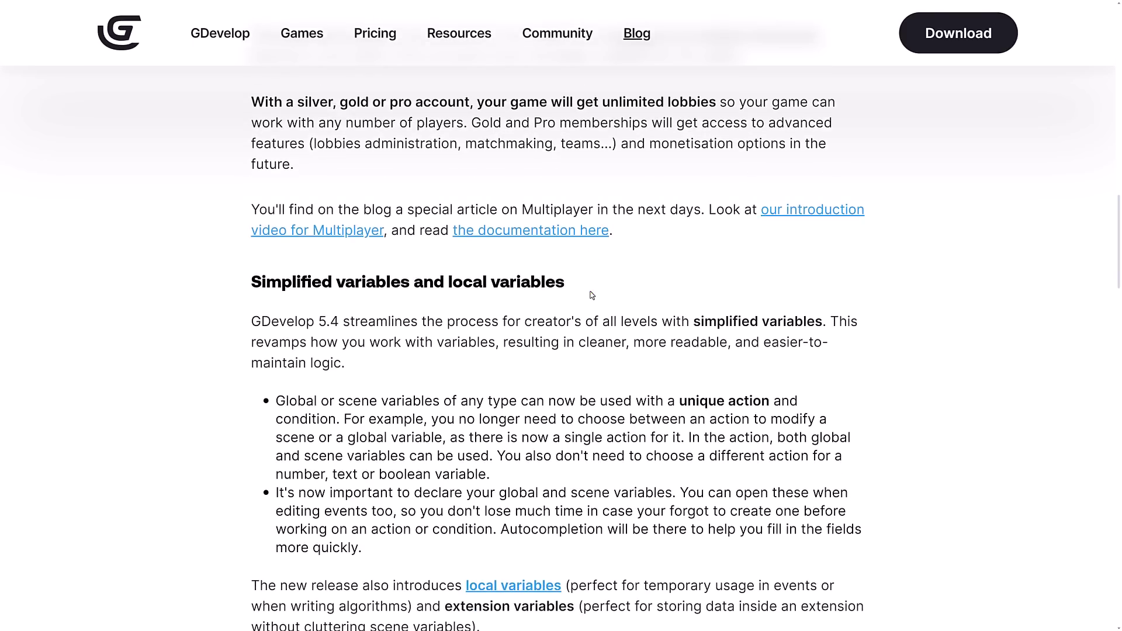
scroll(592, 295, down, 3)
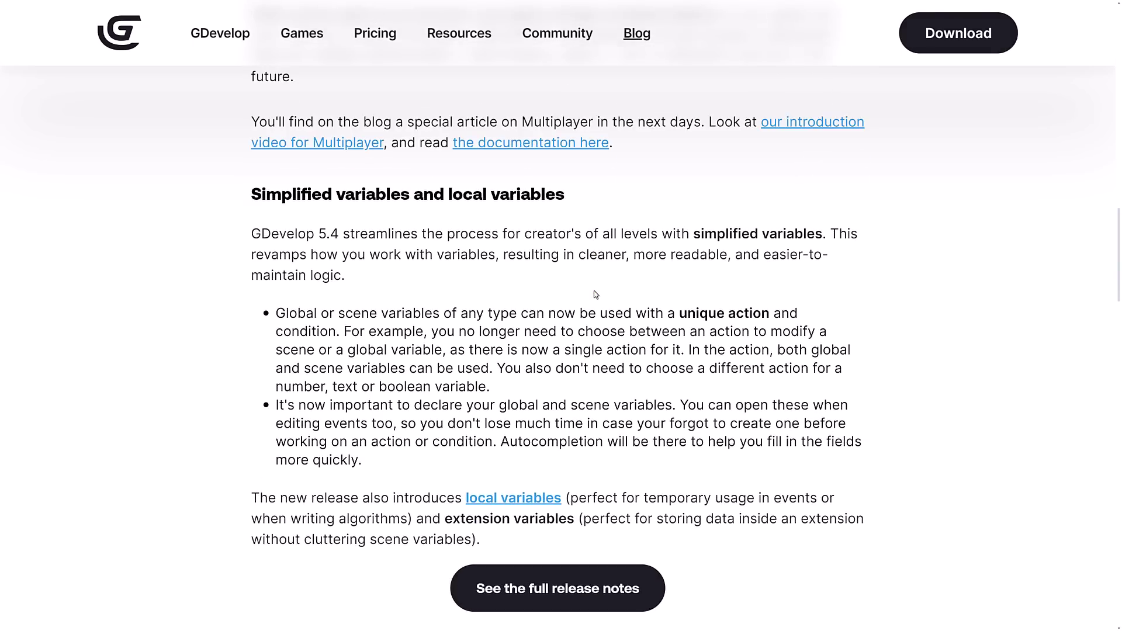
scroll(595, 294, down, 2)
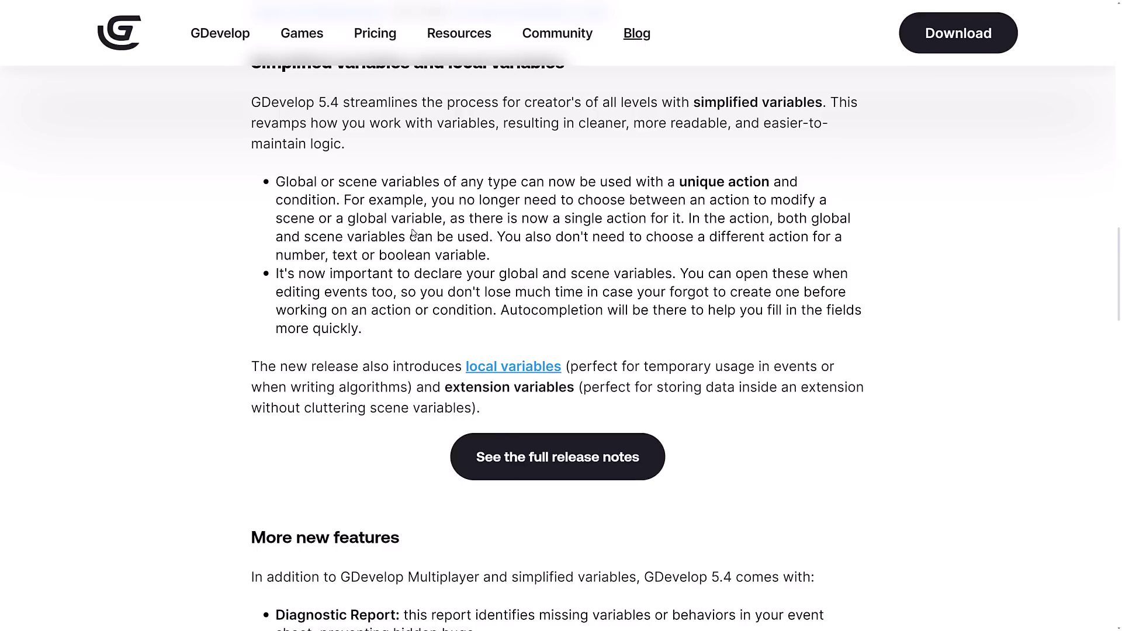
scroll(413, 231, down, 1)
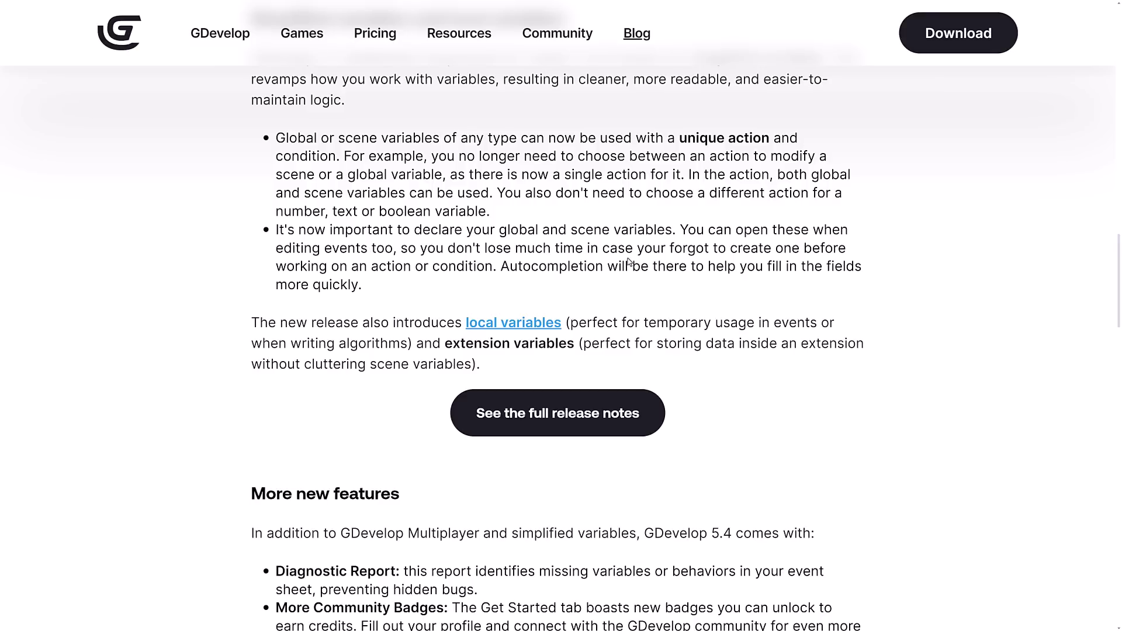
scroll(624, 261, down, 1)
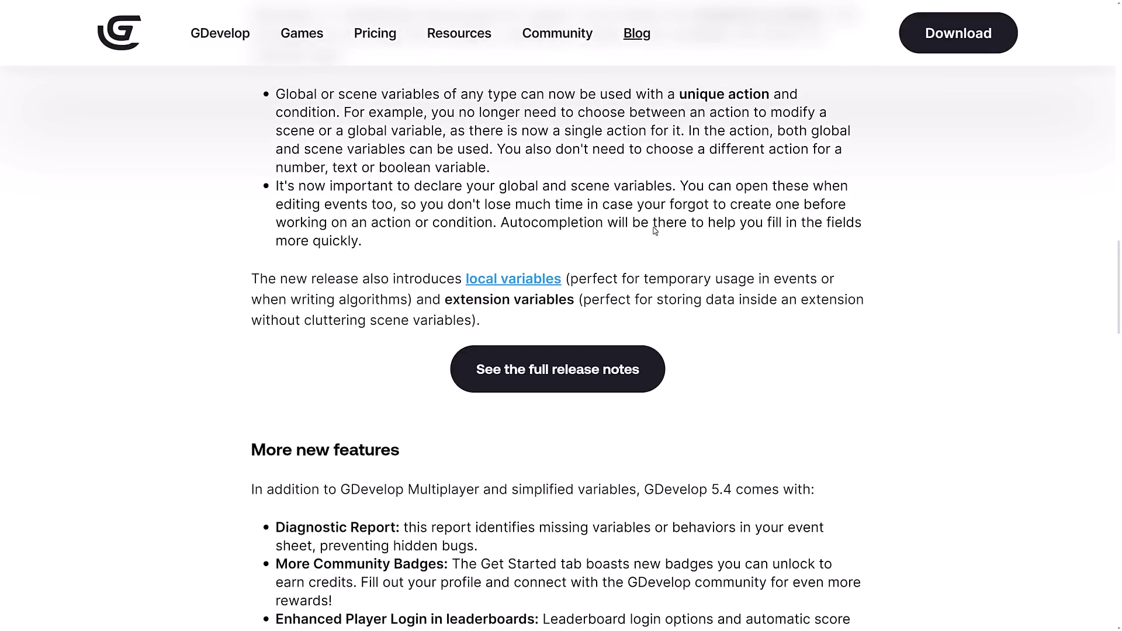
scroll(436, 209, down, 2)
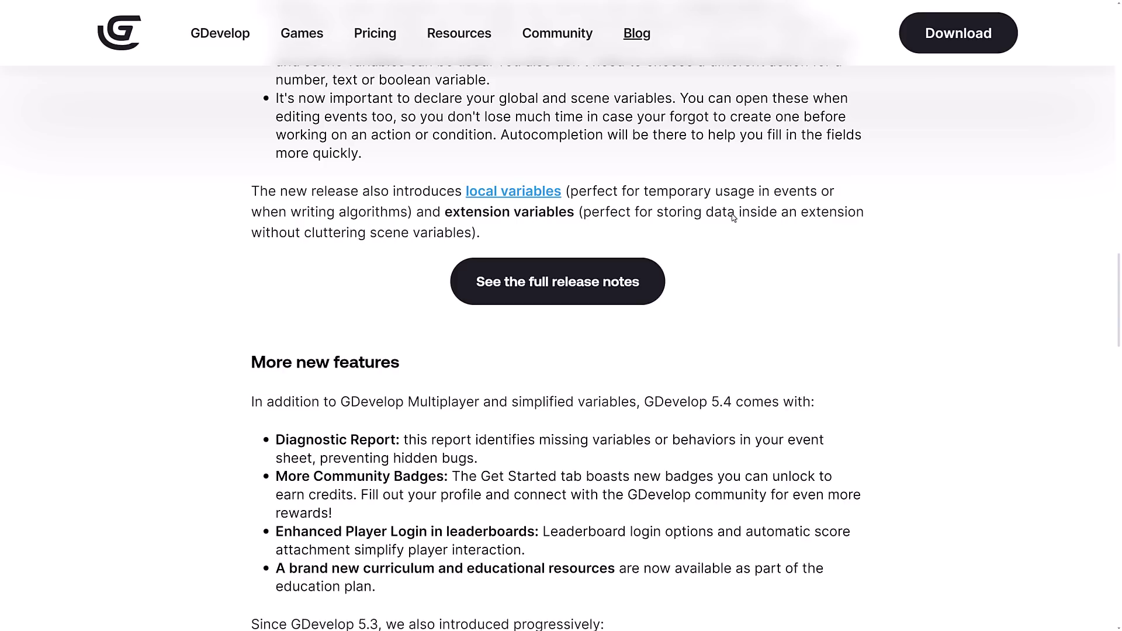
scroll(454, 257, down, 1)
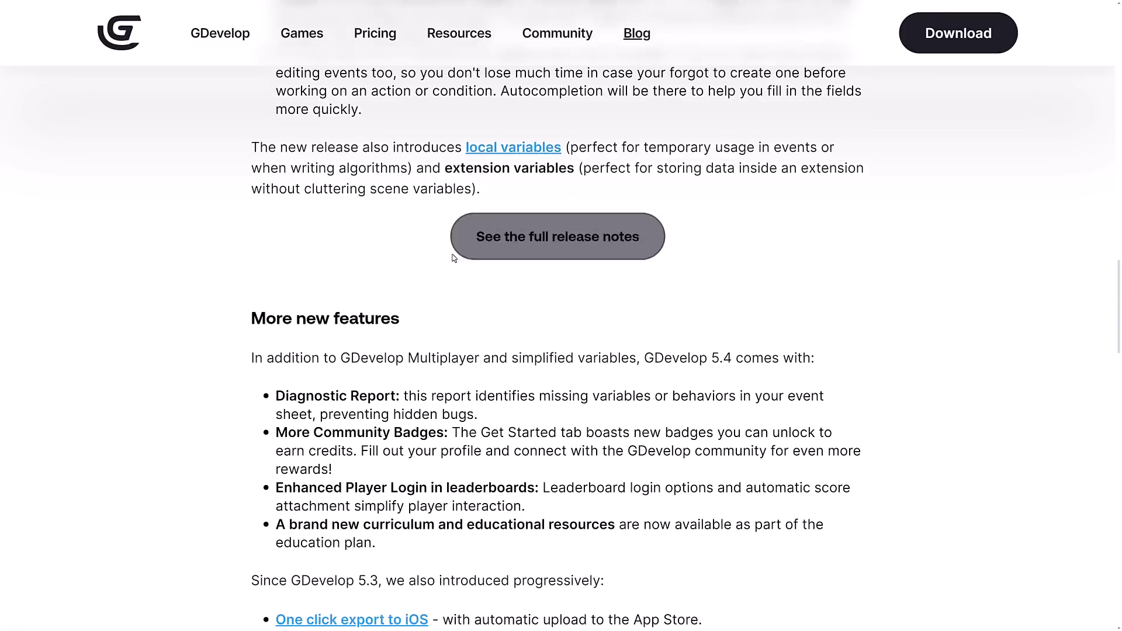
scroll(454, 258, down, 3)
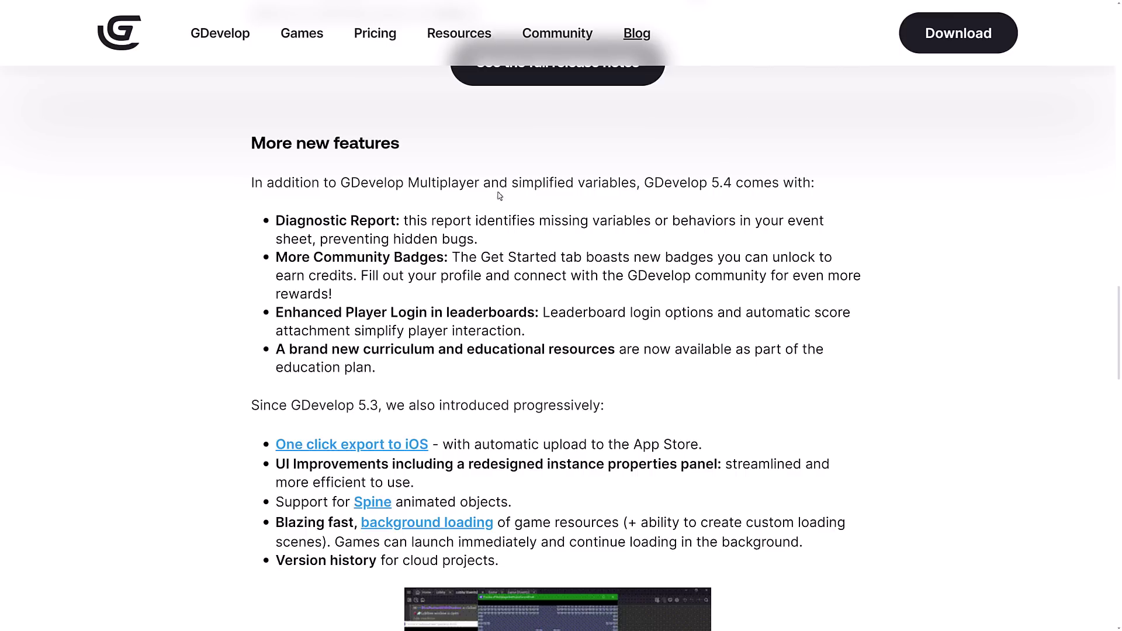
Briefly highlight the curriculum and educational resources bullet, then scroll down to More new extensions.
scroll(499, 196, down, 2)
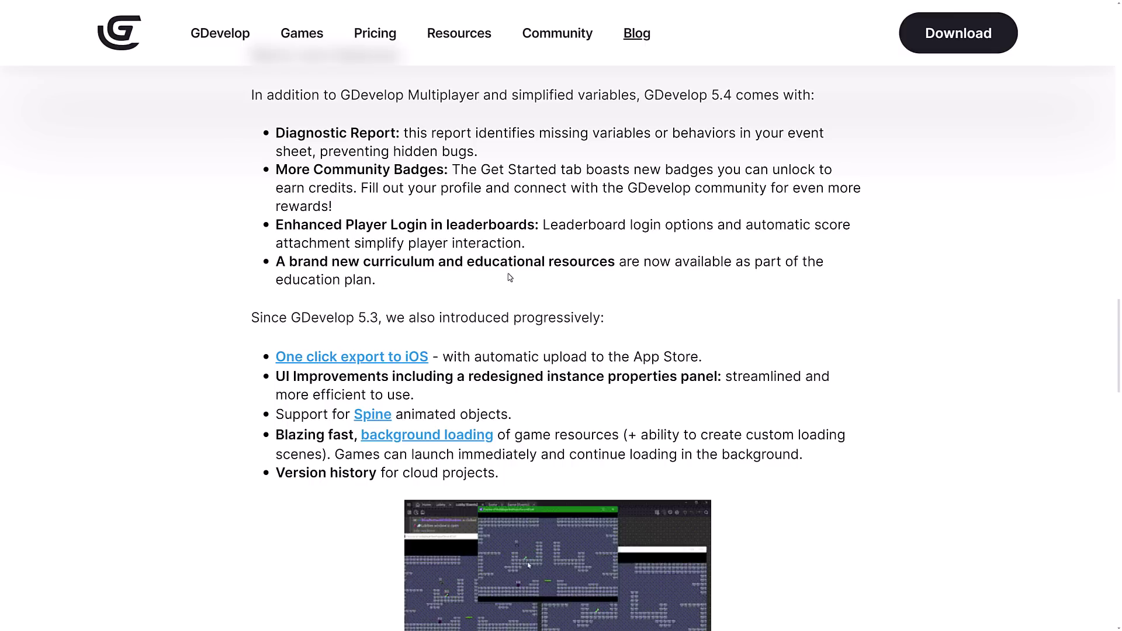
drag(484, 286, 252, 267)
click(488, 282)
scroll(507, 269, down, 3)
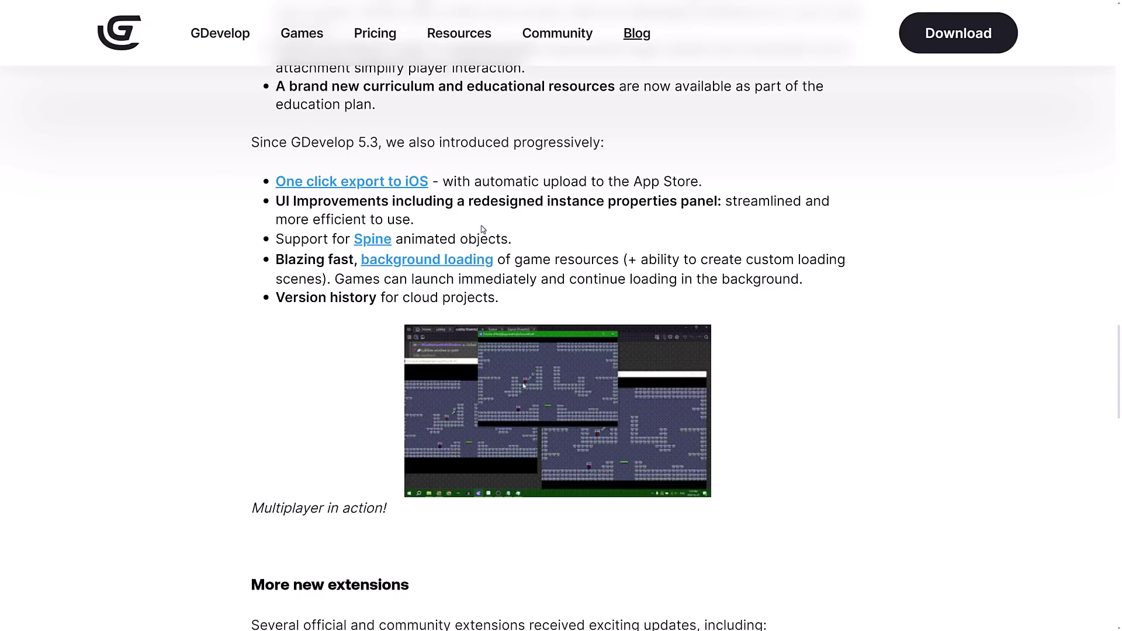
scroll(686, 294, down, 1)
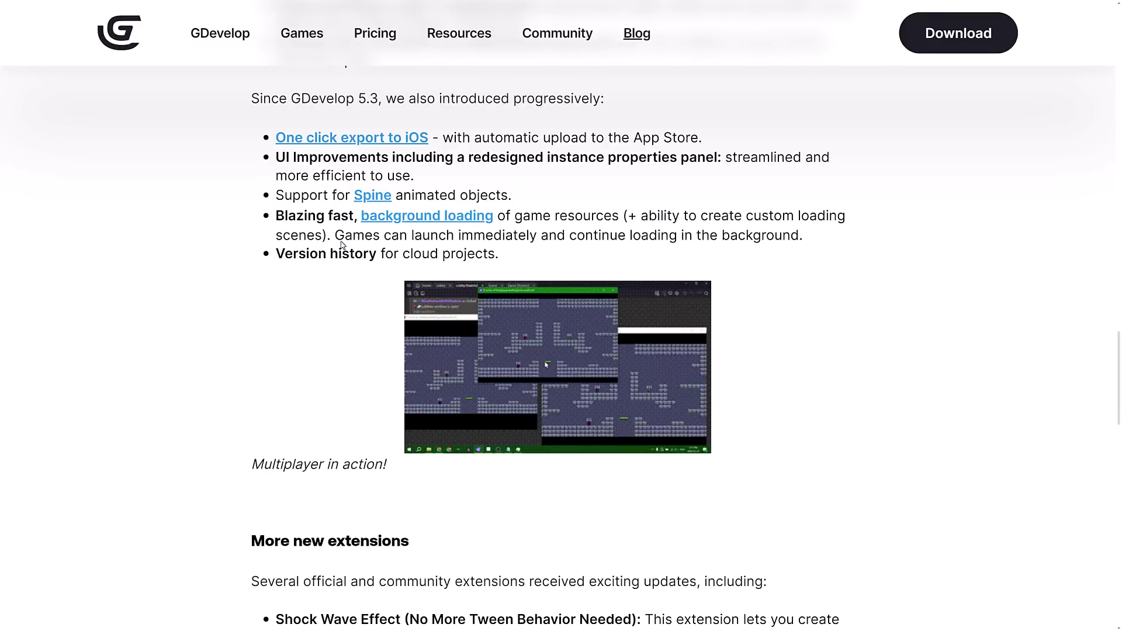
scroll(454, 456, down, 2)
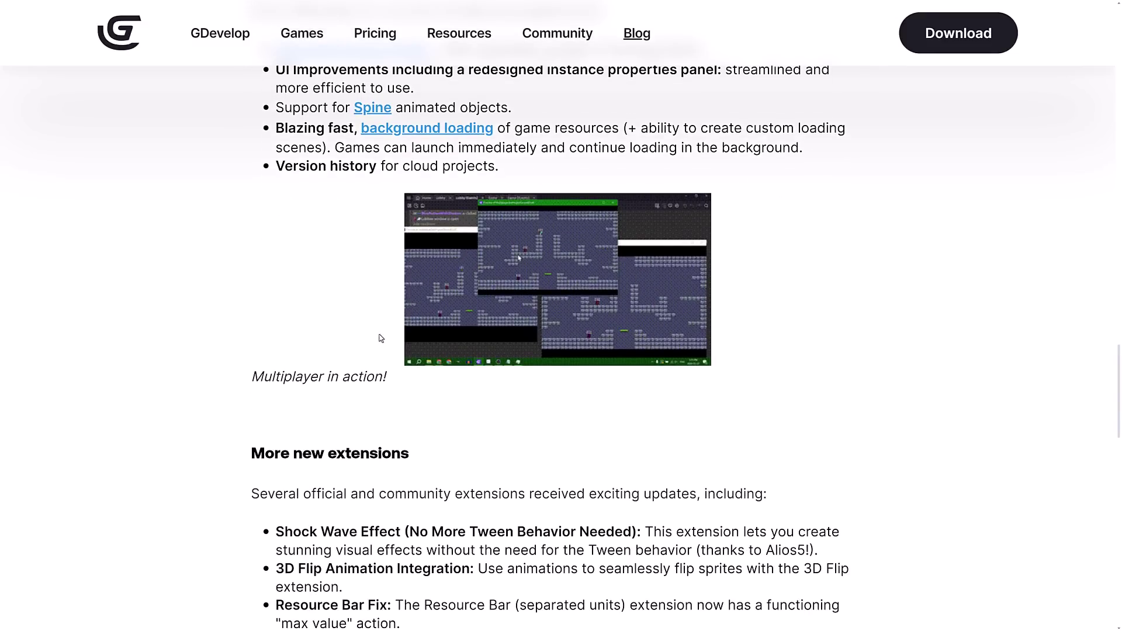
scroll(828, 381, down, 6)
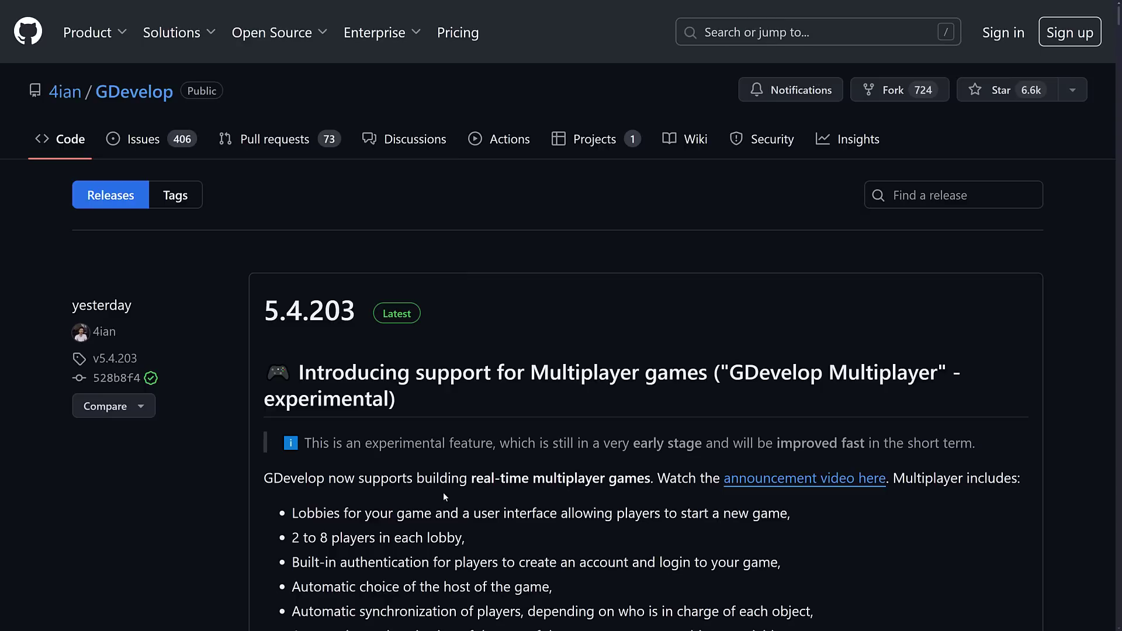
Scroll through GitHub's 5.4.203 release notes down to the Assets section.
scroll(500, 465, down, 10)
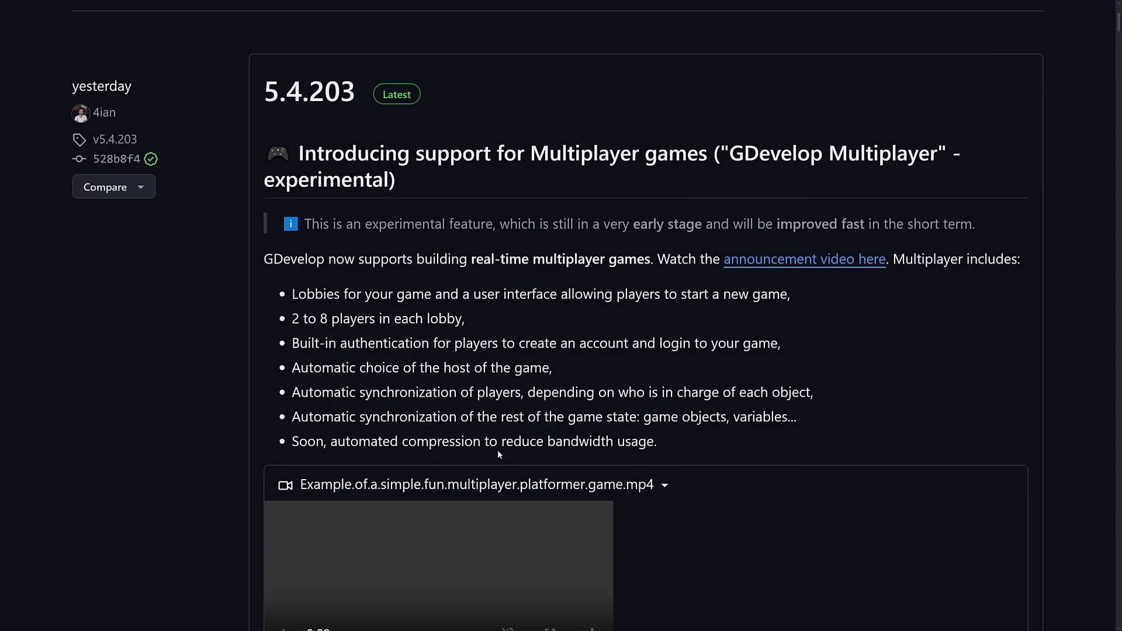
scroll(640, 450, down, 13)
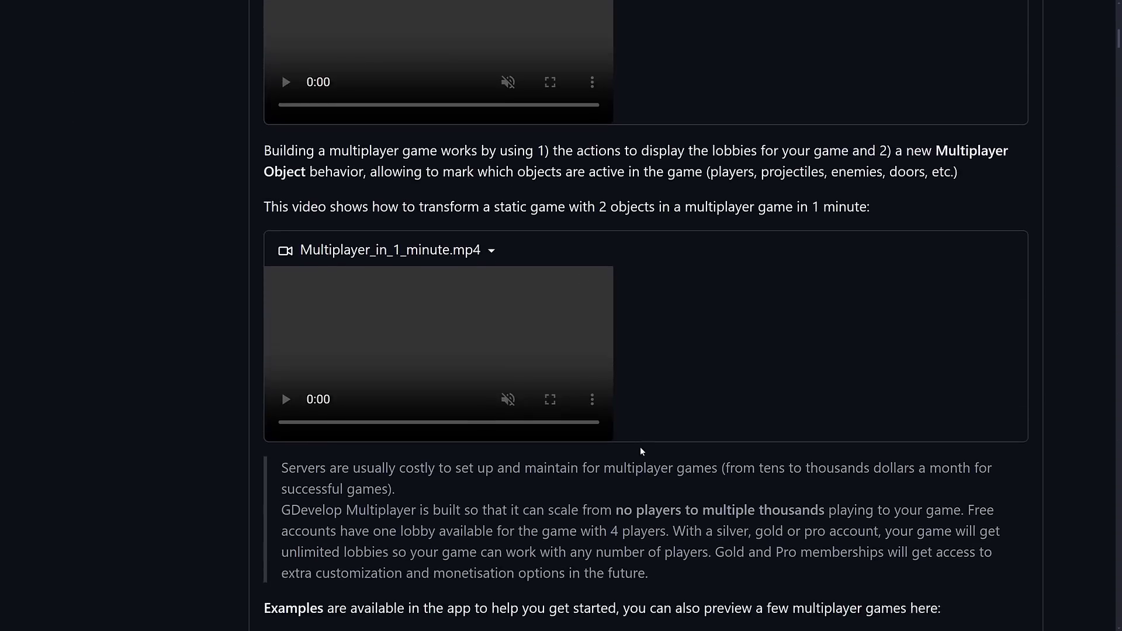
scroll(640, 451, down, 20)
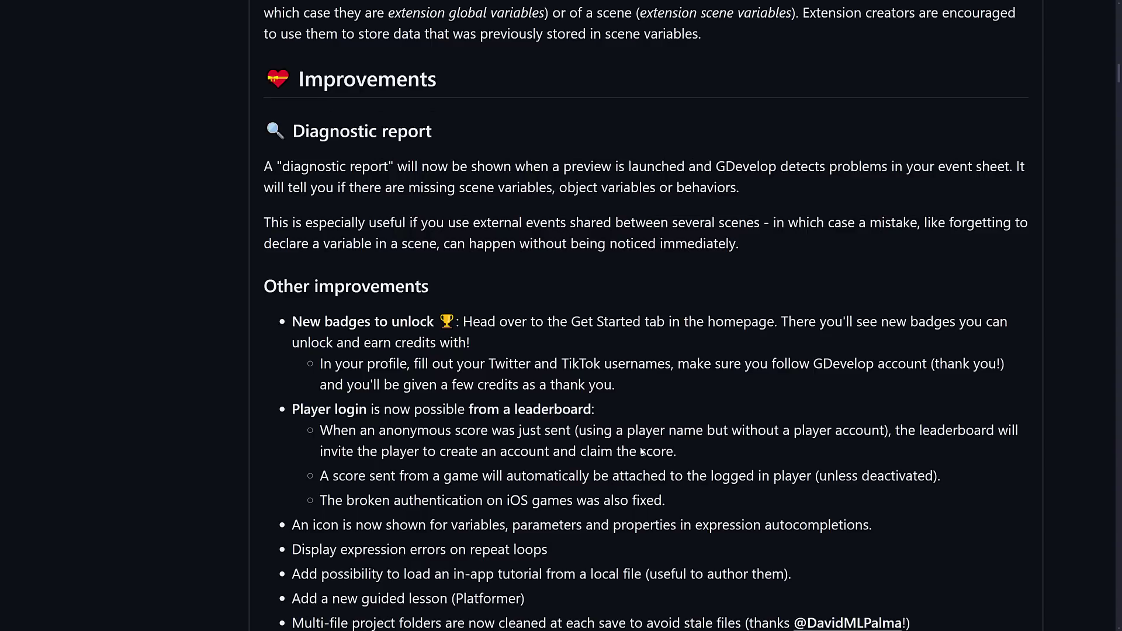
scroll(641, 451, down, 15)
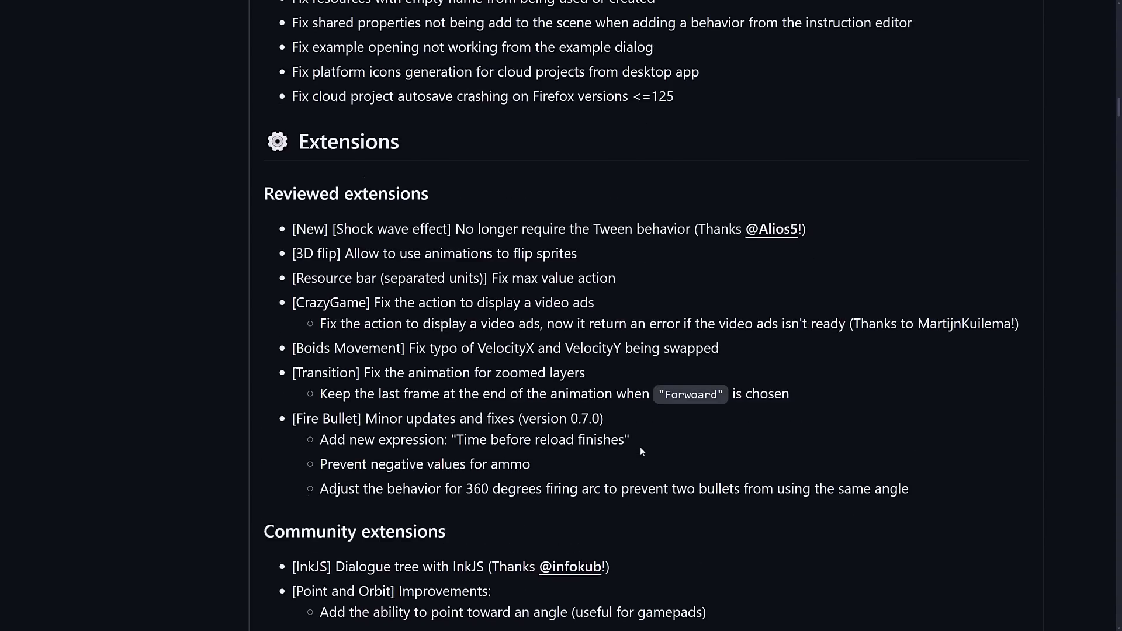
scroll(641, 451, down, 8)
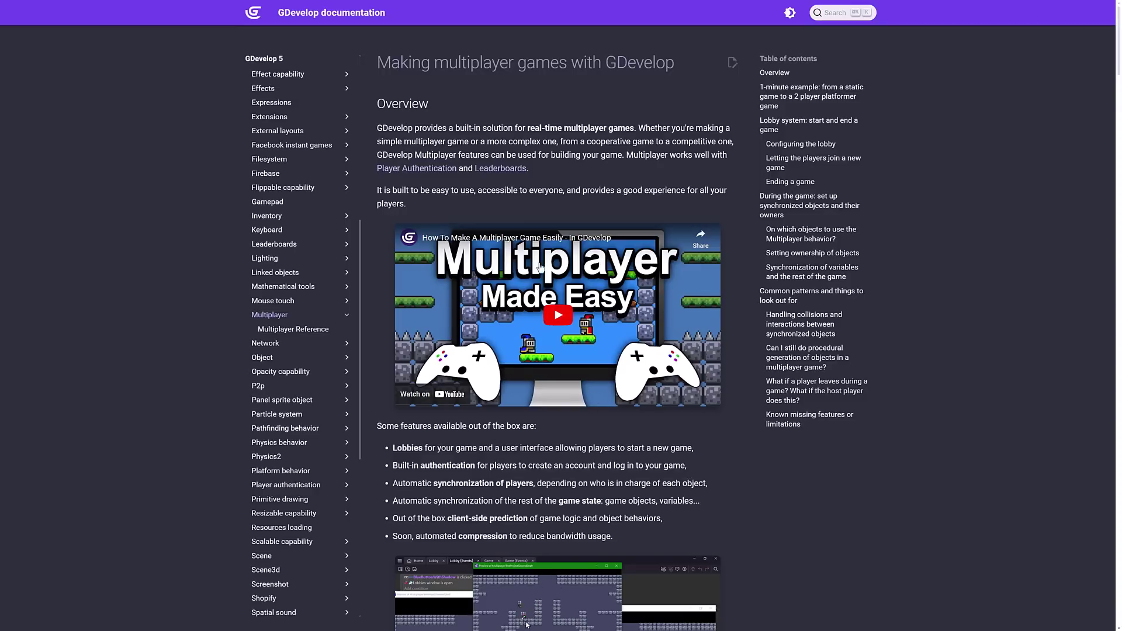
Scroll the multiplayer docs past lobbies, player synchronization and client-side prediction to the Tip note.
scroll(540, 267, down, 5)
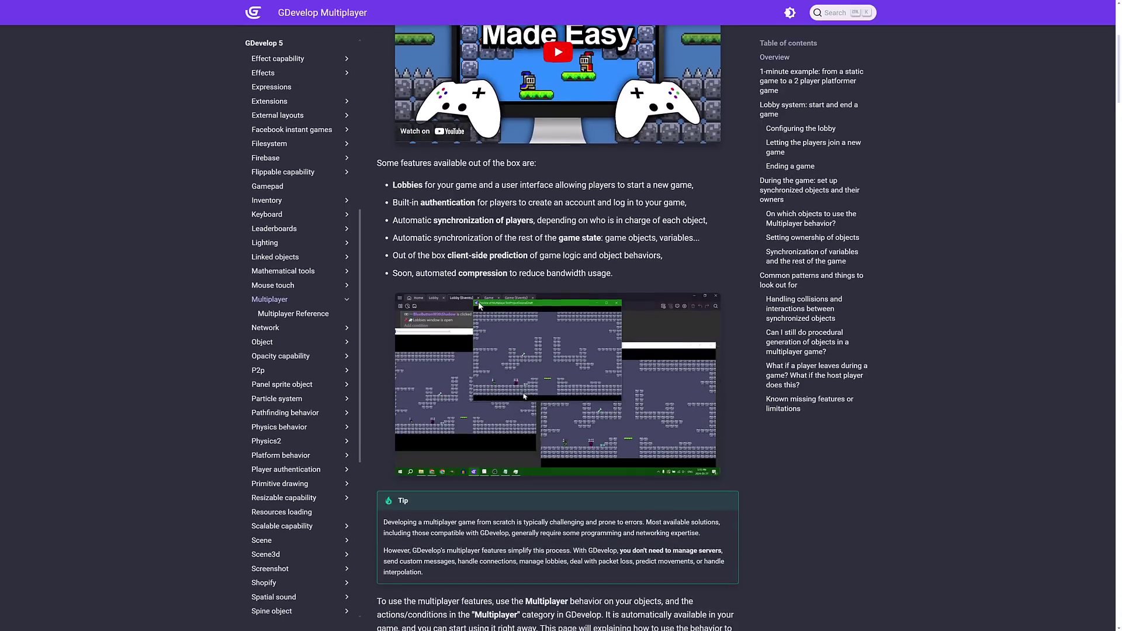